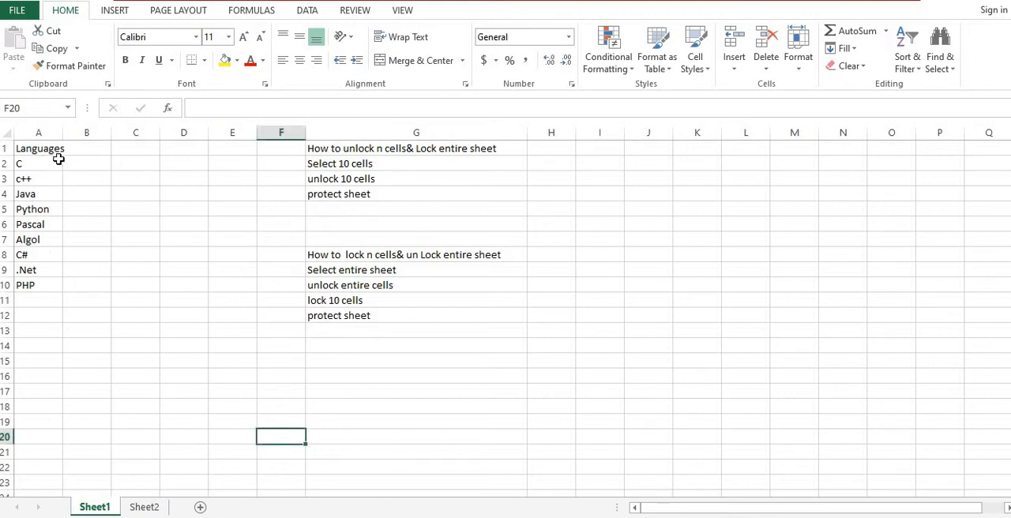
# Step: Inspect the protection settings of the empty cell G15 in the Format Cells dialog, leaving them as they are
pyautogui.click(202, 349)
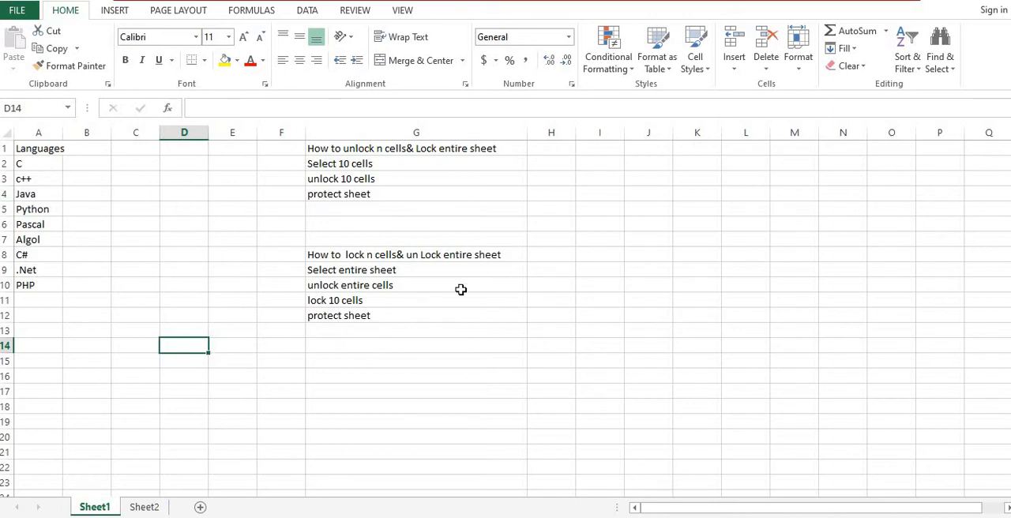
pyautogui.click(442, 313)
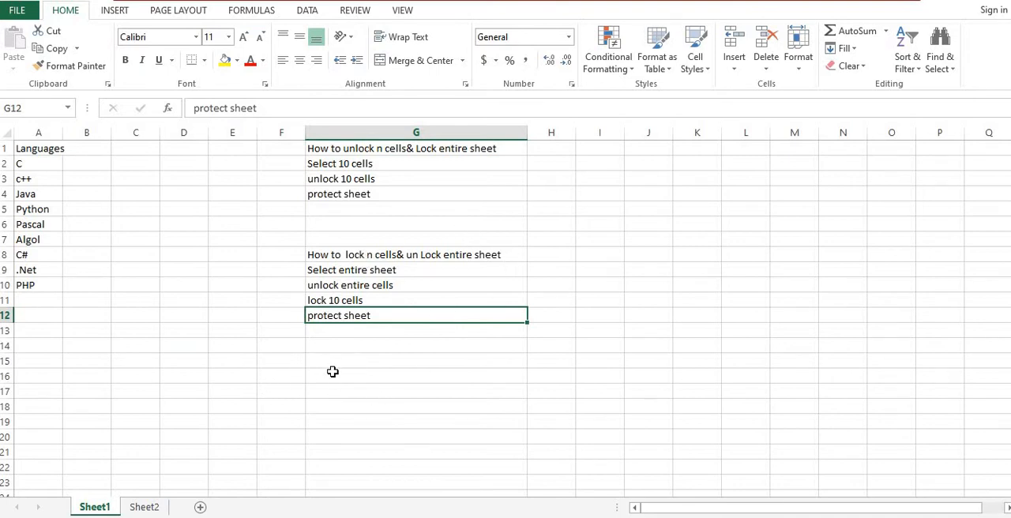
pyautogui.click(355, 360)
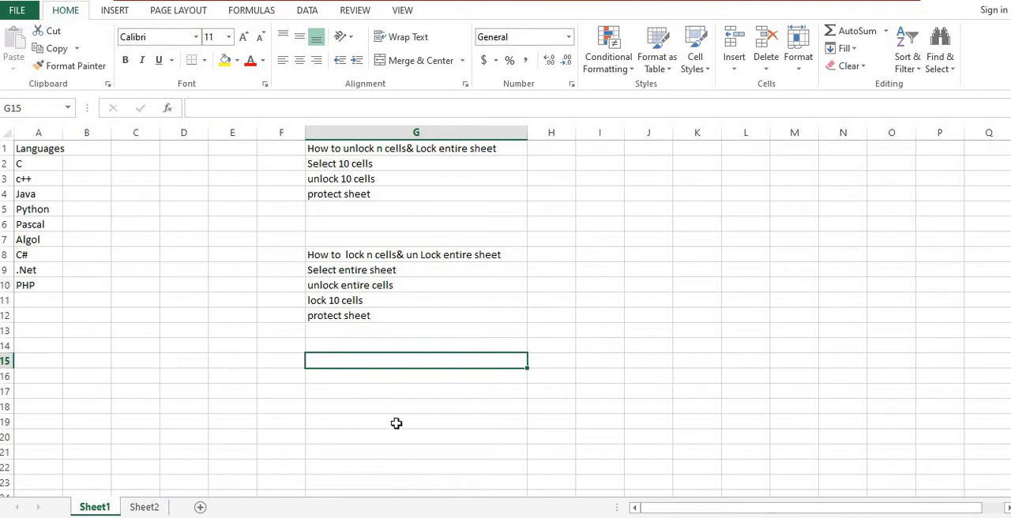
pyautogui.rightClick(340, 364)
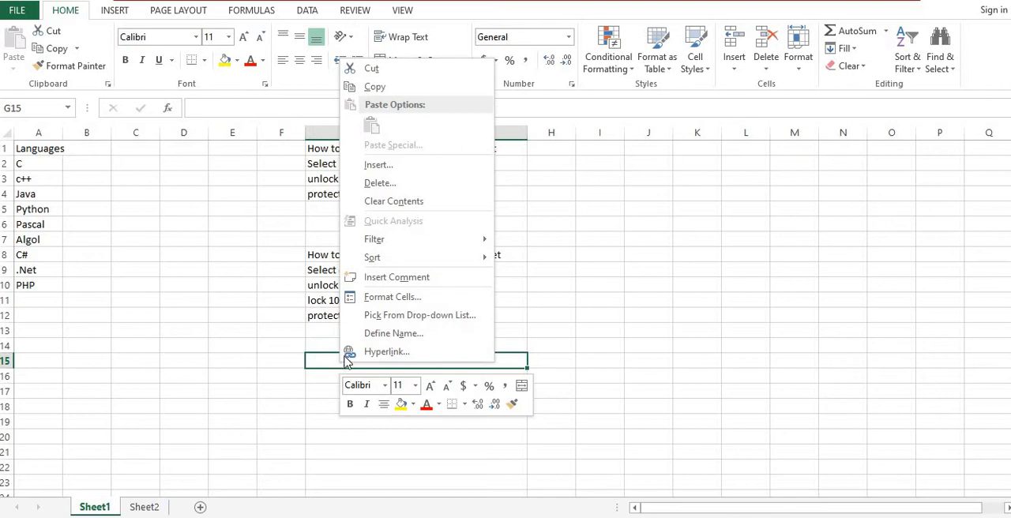
pyautogui.click(403, 298)
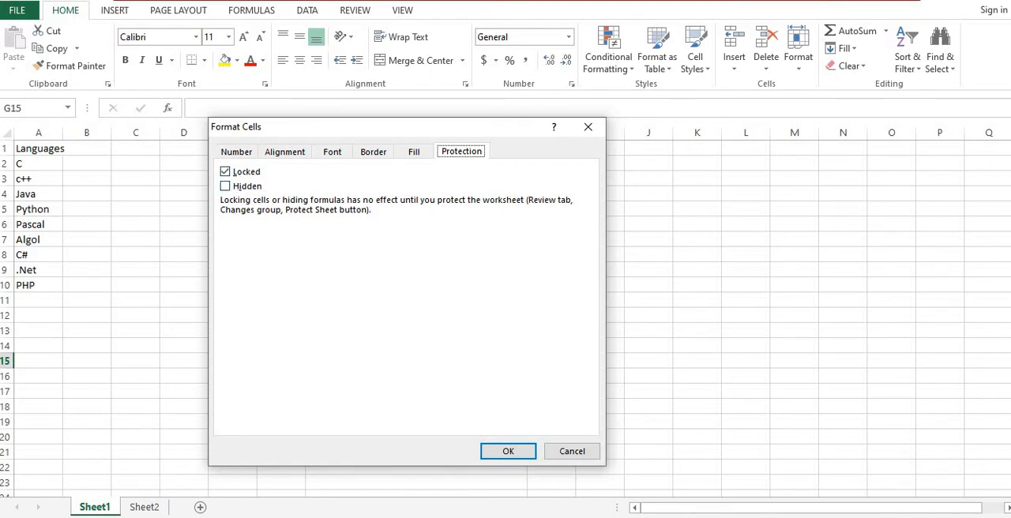
pyautogui.click(589, 130)
pyautogui.click(337, 222)
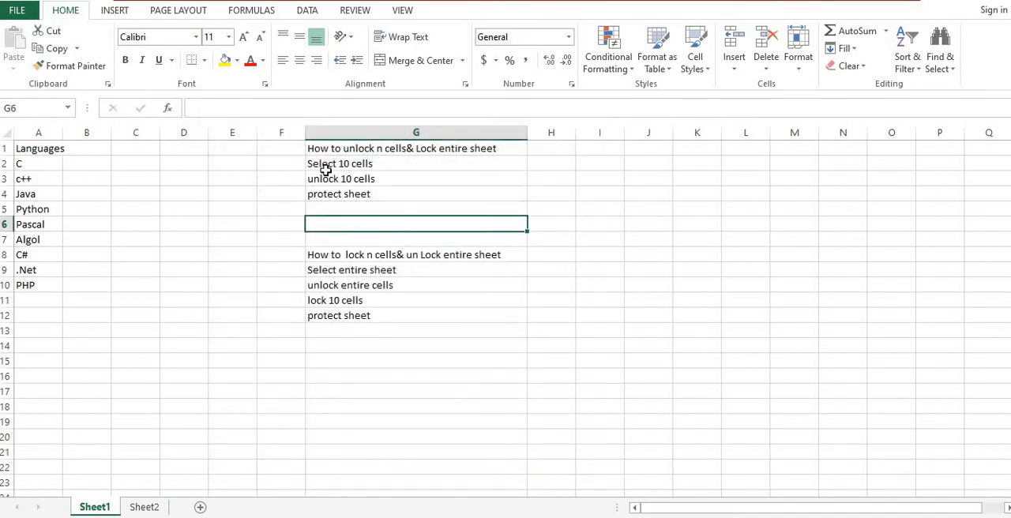
pyautogui.doubleClick(319, 148)
pyautogui.click(410, 159)
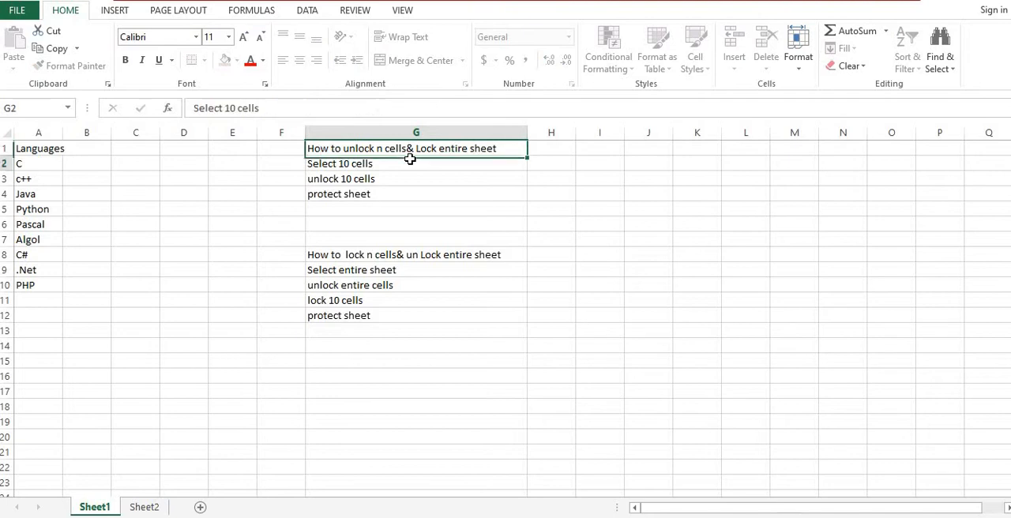
pyautogui.click(493, 143)
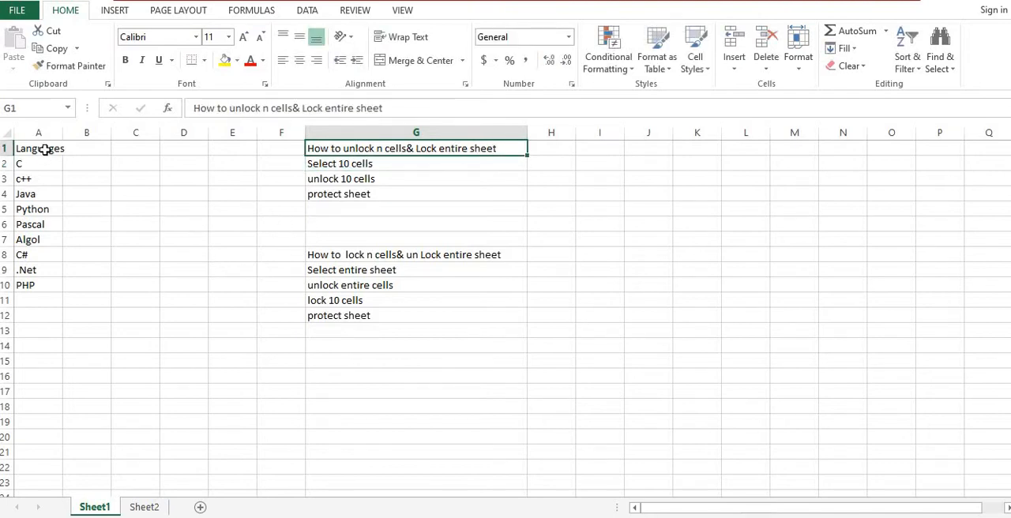
pyautogui.moveTo(45, 151); pyautogui.dragTo(36, 287)
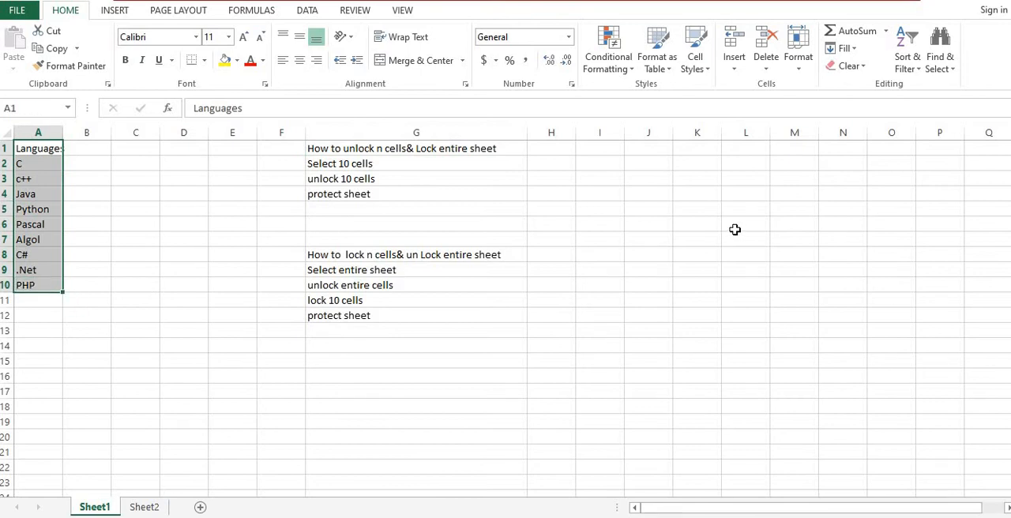
pyautogui.click(805, 442)
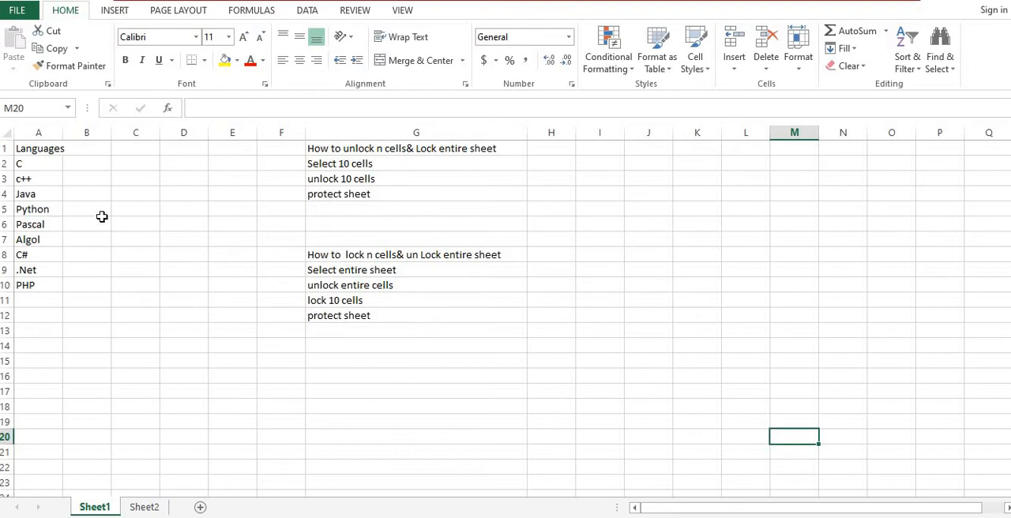
pyautogui.moveTo(38, 150); pyautogui.dragTo(41, 289)
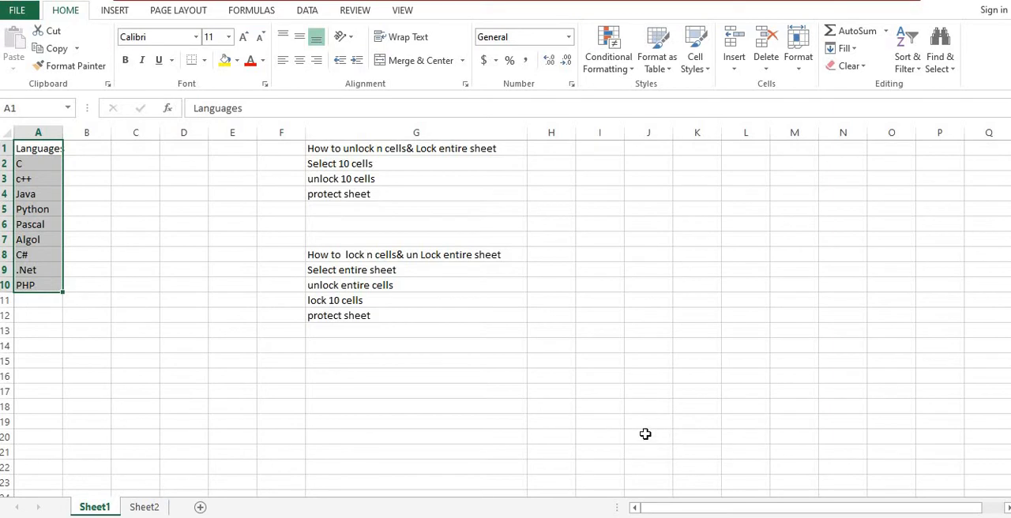
pyautogui.click(672, 385)
# Step: Unlock the language list cells A1:A10 by turning off the Locked option in their protection format
pyautogui.click(35, 149)
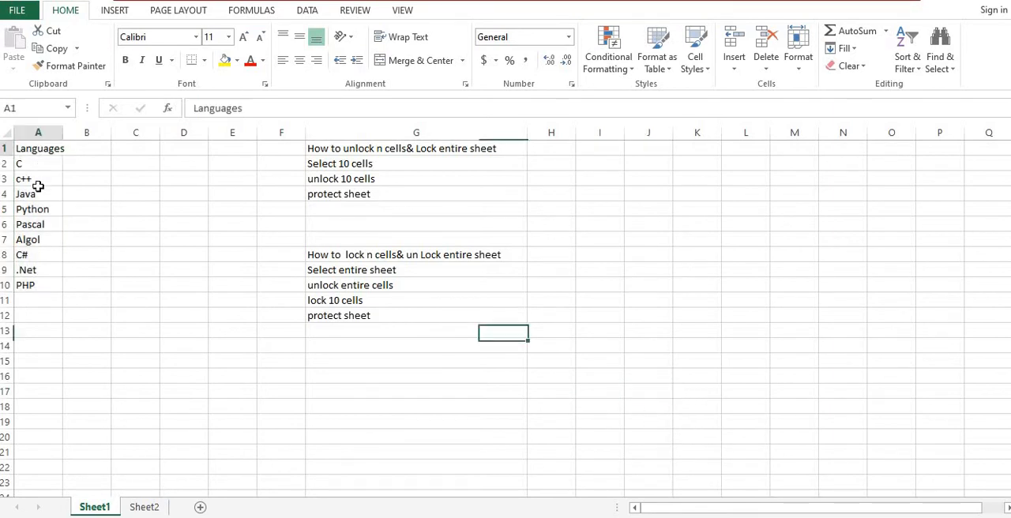
pyautogui.moveTo(37, 186); pyautogui.dragTo(27, 286)
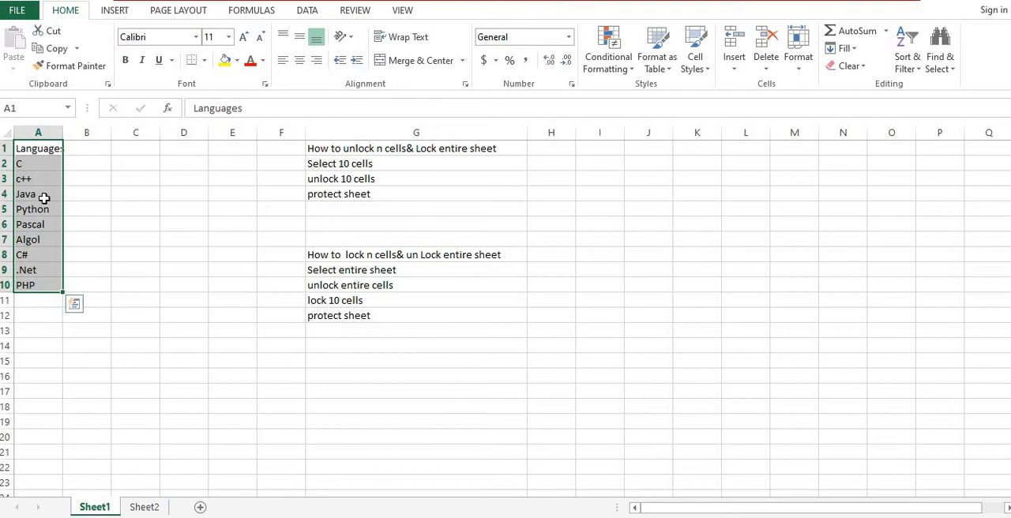
pyautogui.rightClick(45, 201)
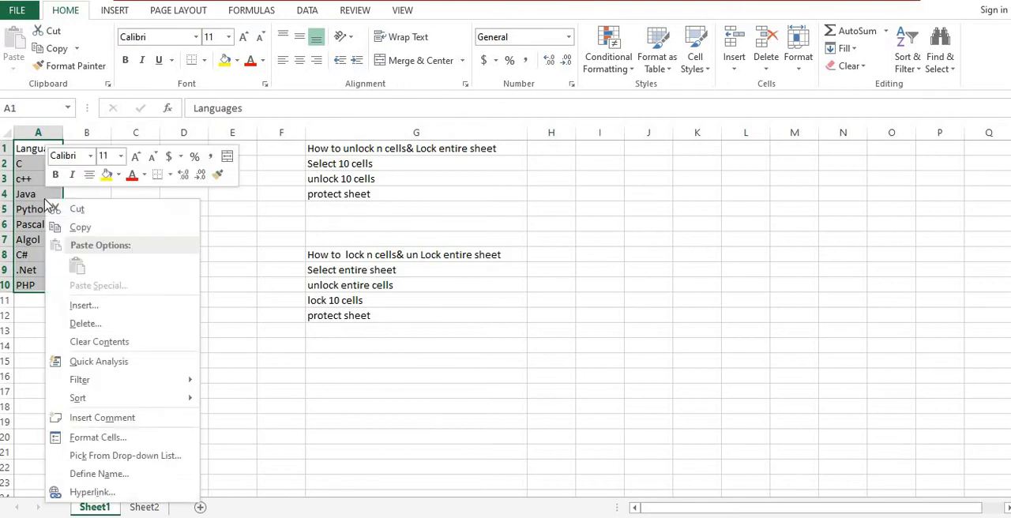
pyautogui.click(91, 439)
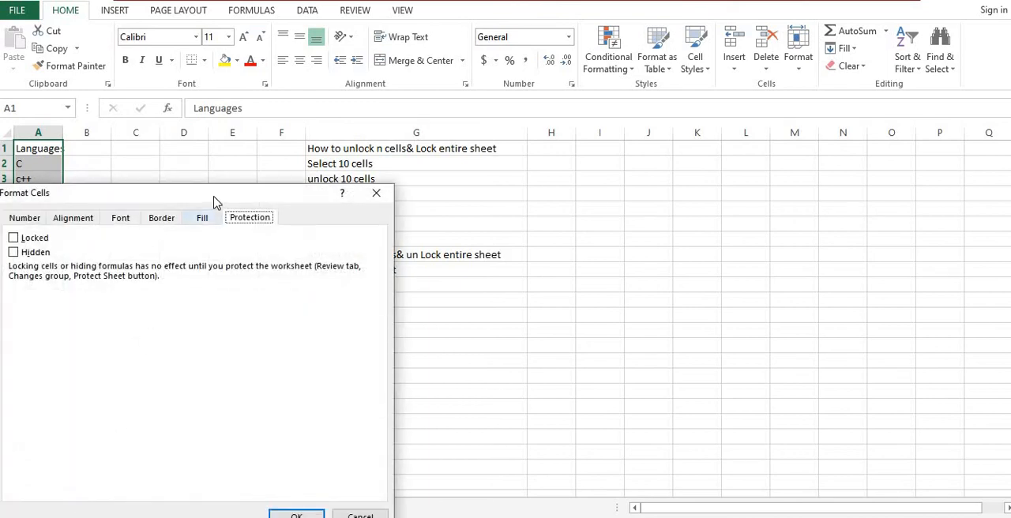
pyautogui.moveTo(217, 198); pyautogui.dragTo(793, 76)
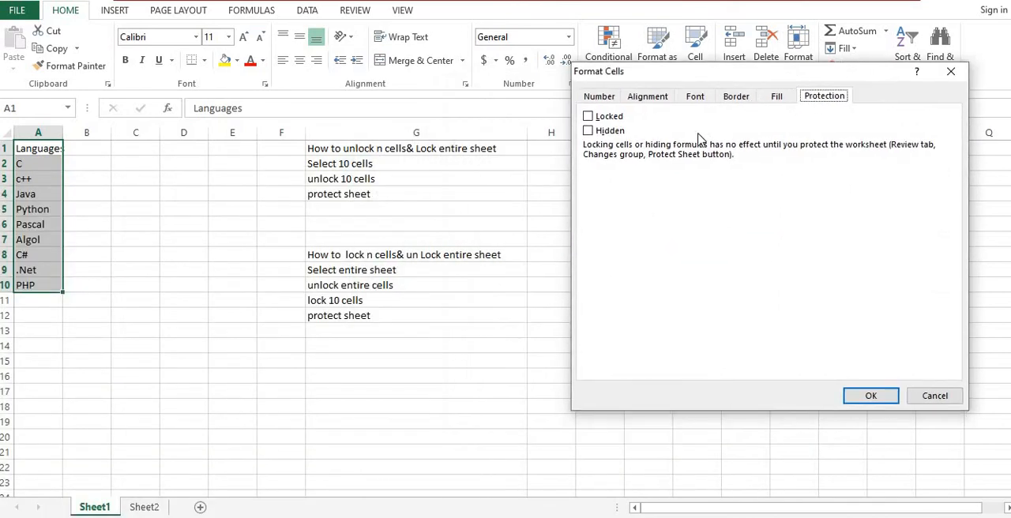
pyautogui.click(587, 118)
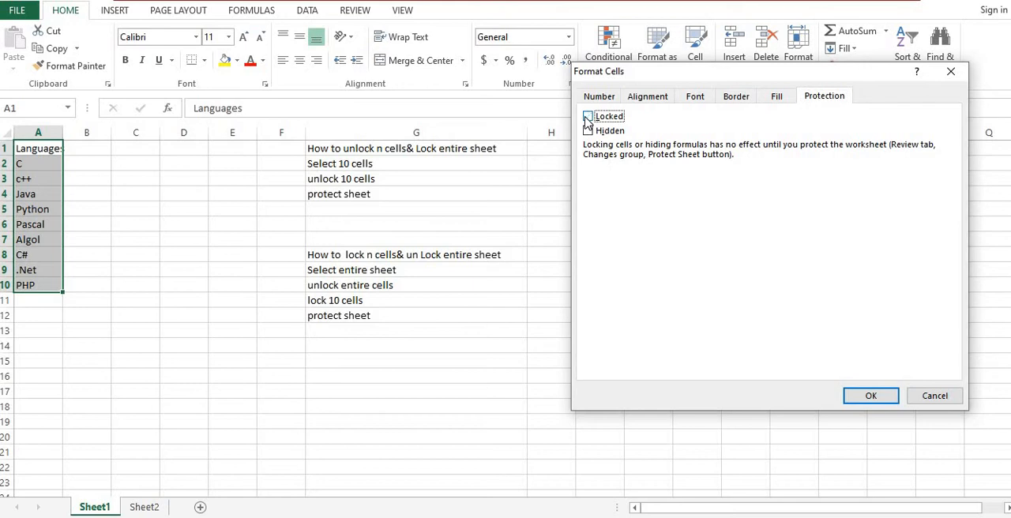
pyautogui.click(869, 397)
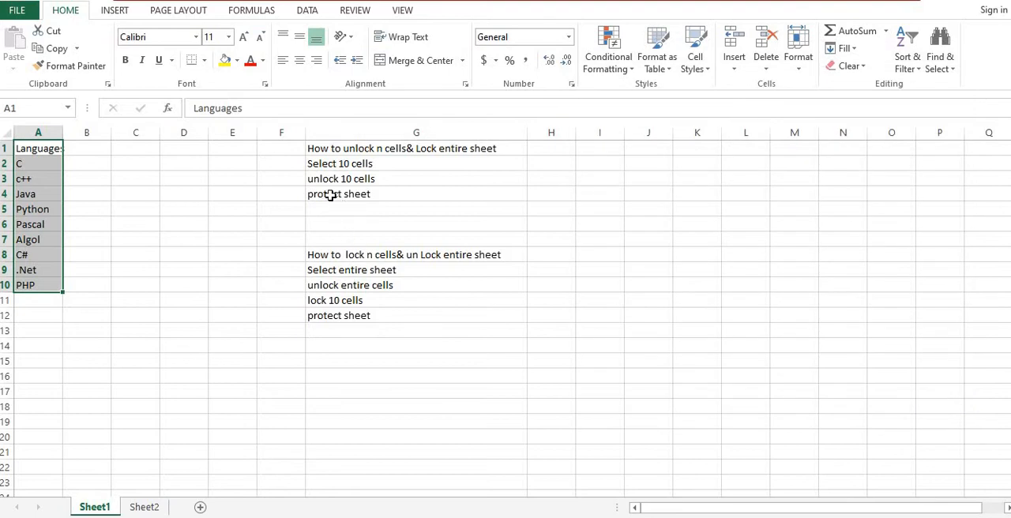
# Step: Protect Sheet1 with a password, still allowing users to select locked and unlocked cells, and re-enter the password to confirm
pyautogui.click(330, 194)
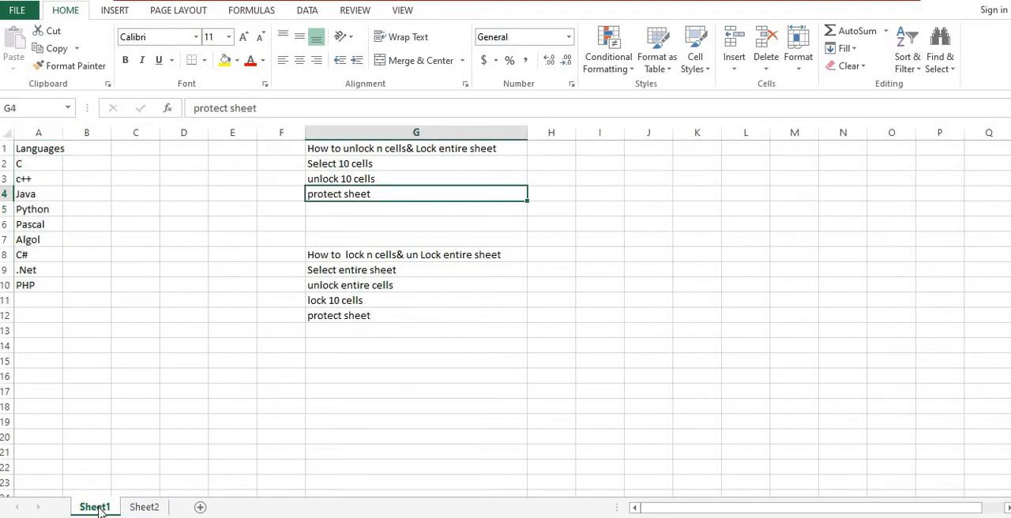
pyautogui.rightClick(101, 512)
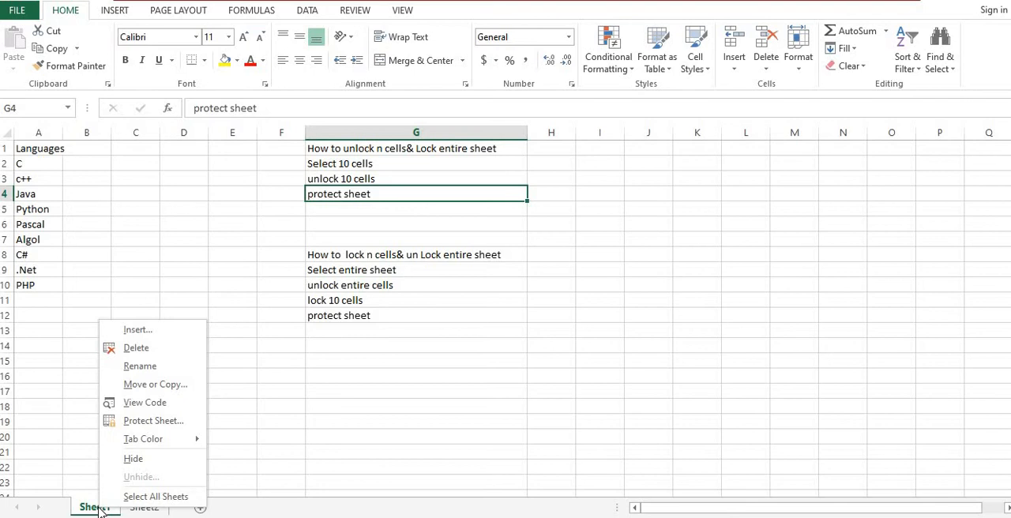
pyautogui.click(165, 425)
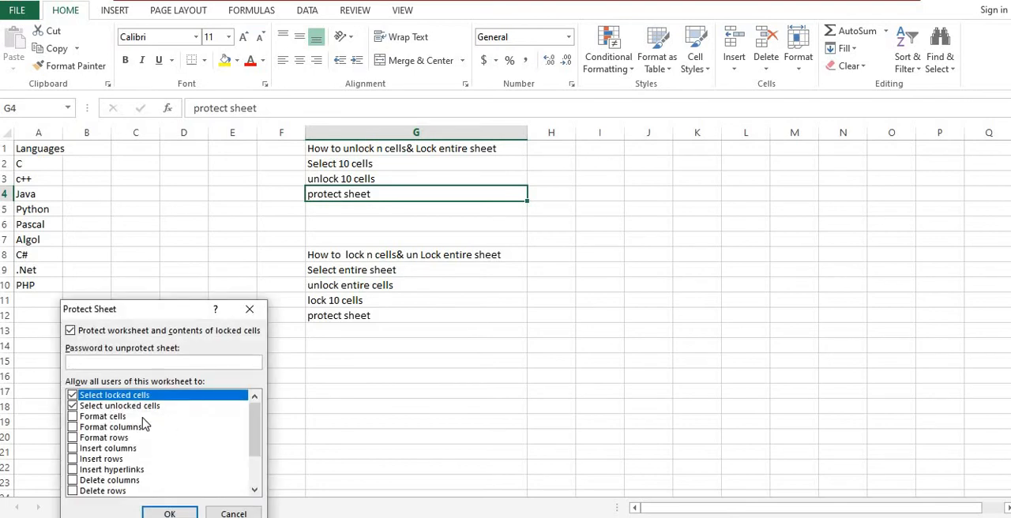
pyautogui.write('123')
pyautogui.moveTo(578, 183); pyautogui.dragTo(695, 144)
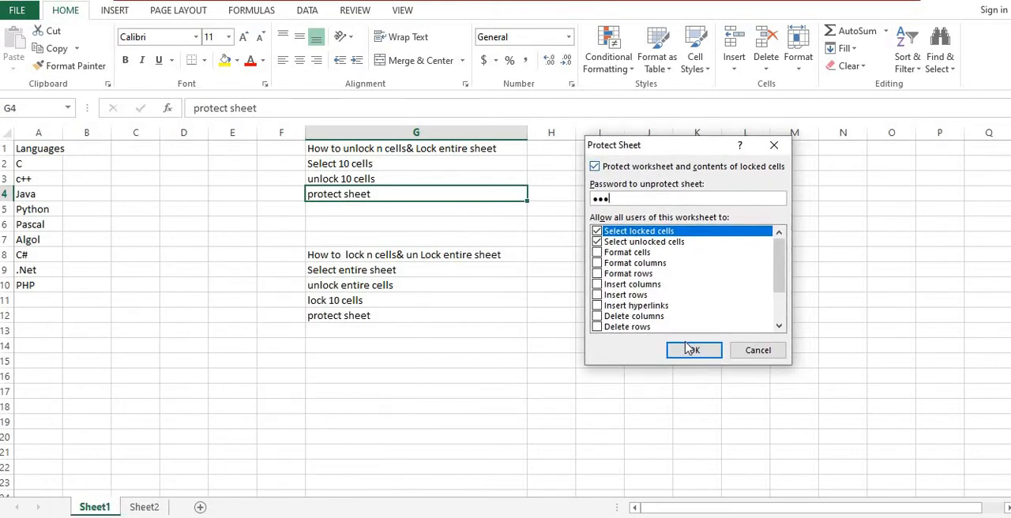
pyautogui.click(672, 353)
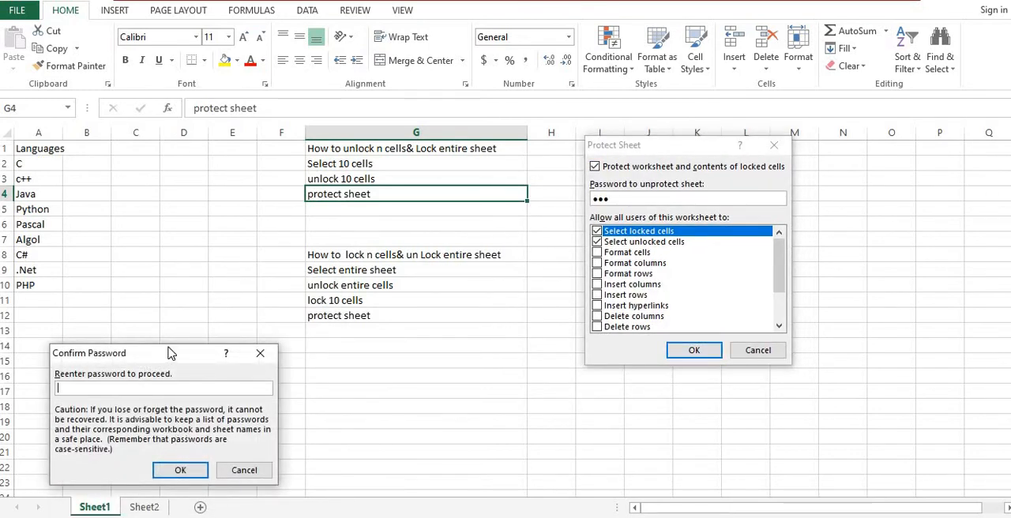
pyautogui.moveTo(169, 356); pyautogui.dragTo(260, 299)
pyautogui.write('12')
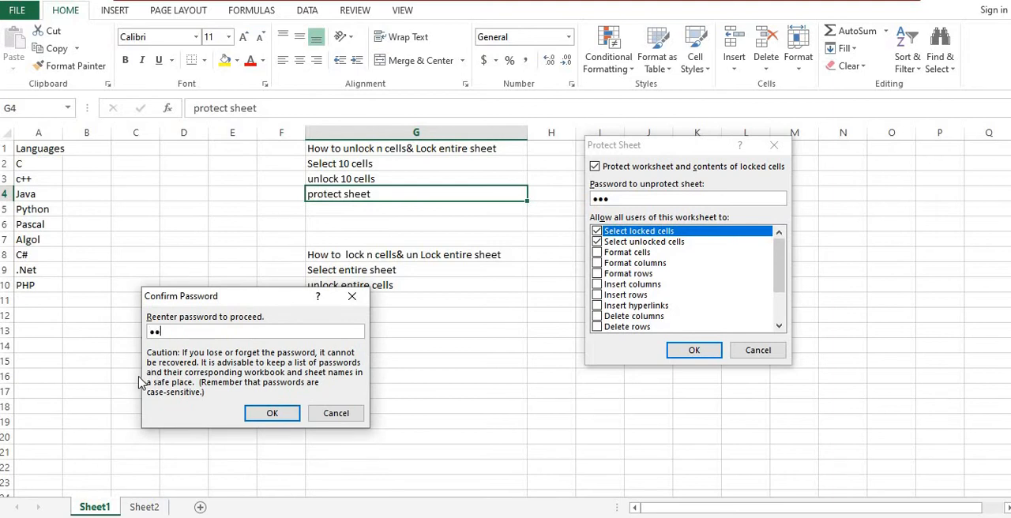
pyautogui.write('3')
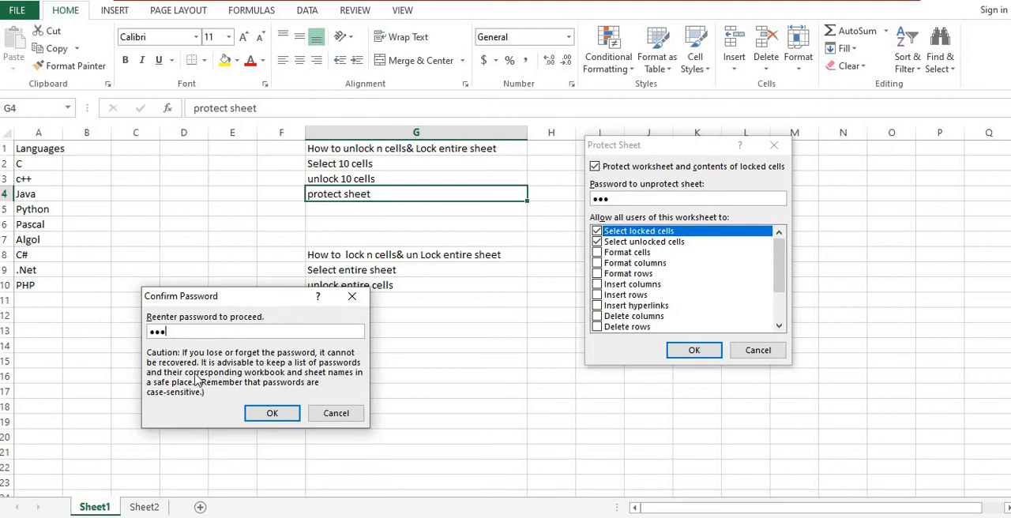
pyautogui.click(248, 414)
# Step: Test the sheet protection by trying to edit empty cells outside the language list, such as G13, E10, L11 and I13
pyautogui.click(337, 337)
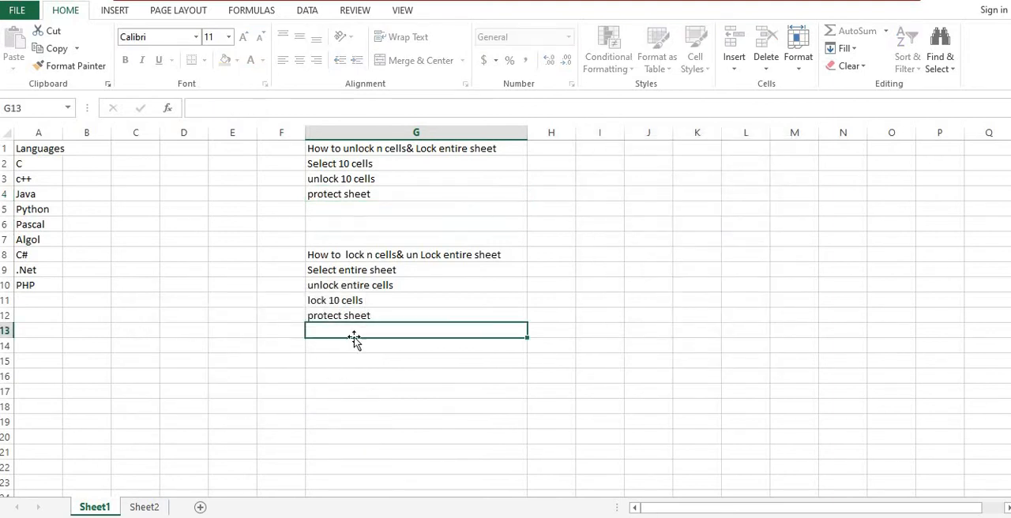
pyautogui.click(233, 350)
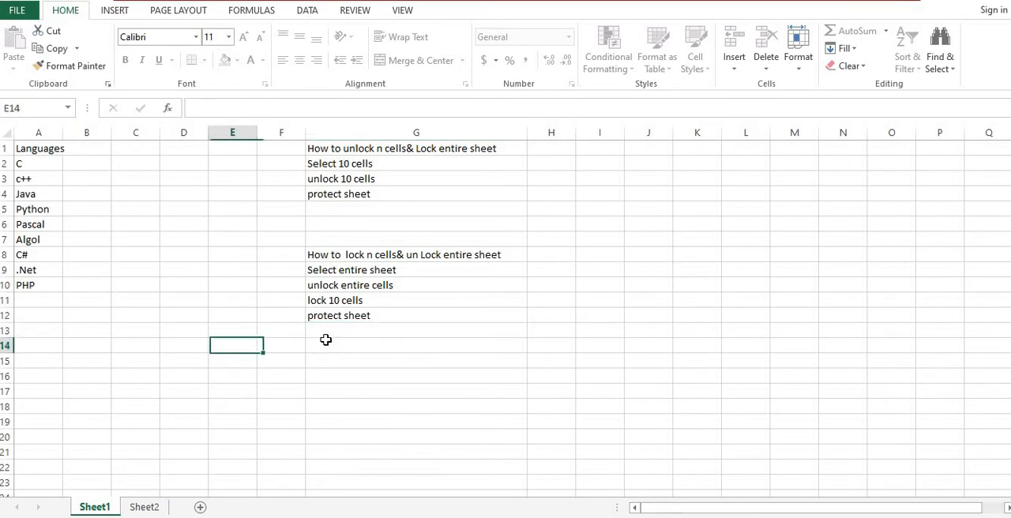
pyautogui.click(348, 334)
pyautogui.doubleClick(358, 337)
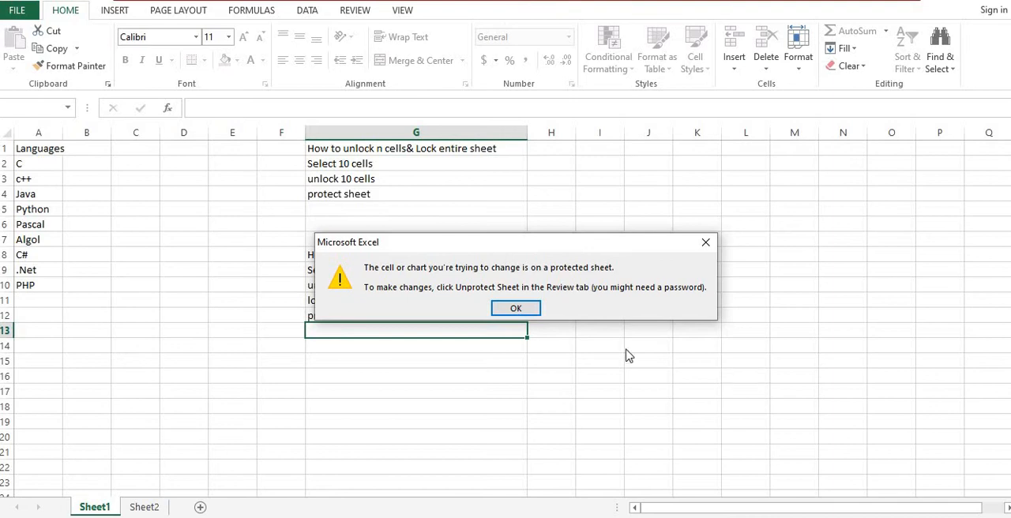
pyautogui.click(518, 309)
pyautogui.click(215, 286)
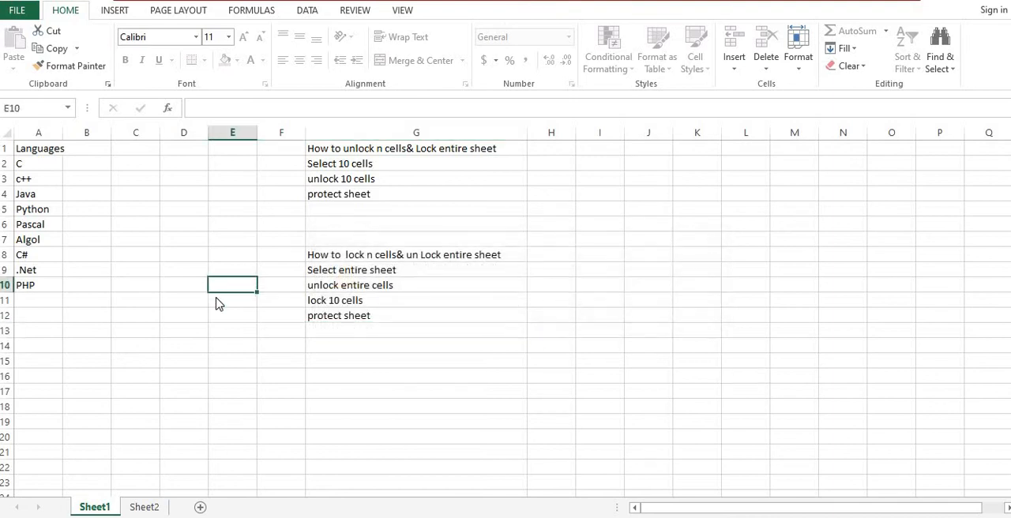
pyautogui.doubleClick(216, 290)
pyautogui.click(515, 307)
pyautogui.click(723, 299)
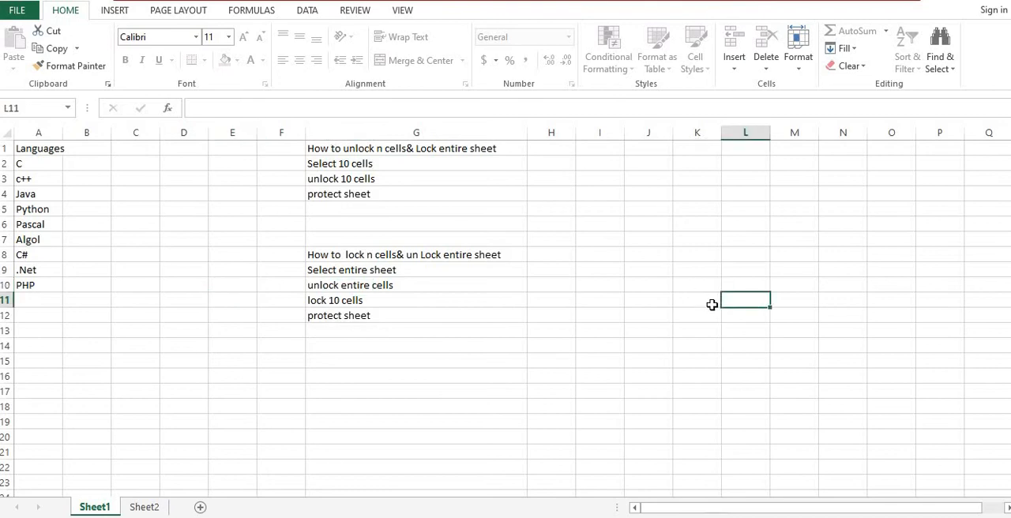
pyautogui.doubleClick(720, 304)
pyautogui.click(623, 332)
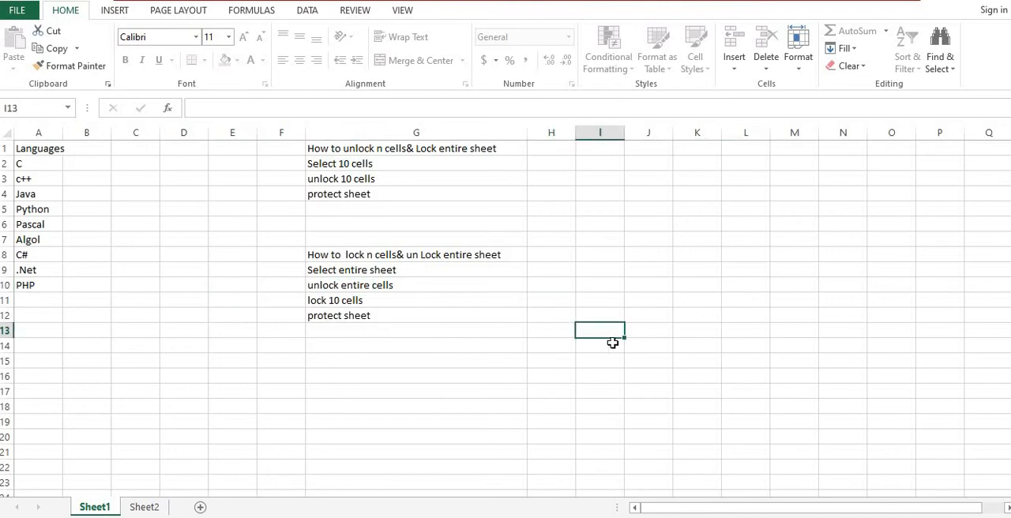
pyautogui.doubleClick(594, 341)
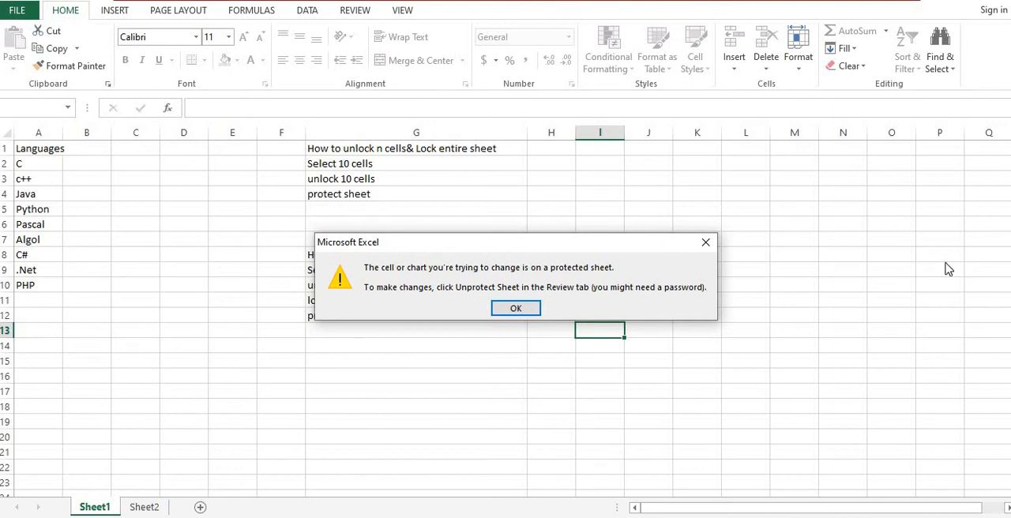
pyautogui.click(706, 242)
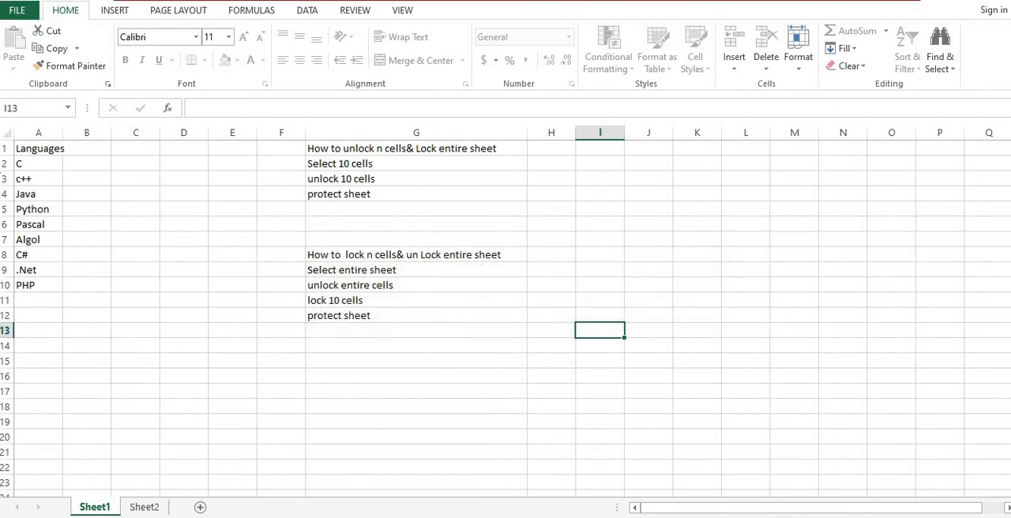
# Step: Test whether the unlocked Algol cell A7 can be edited by deleting characters from its text
pyautogui.click(24, 237)
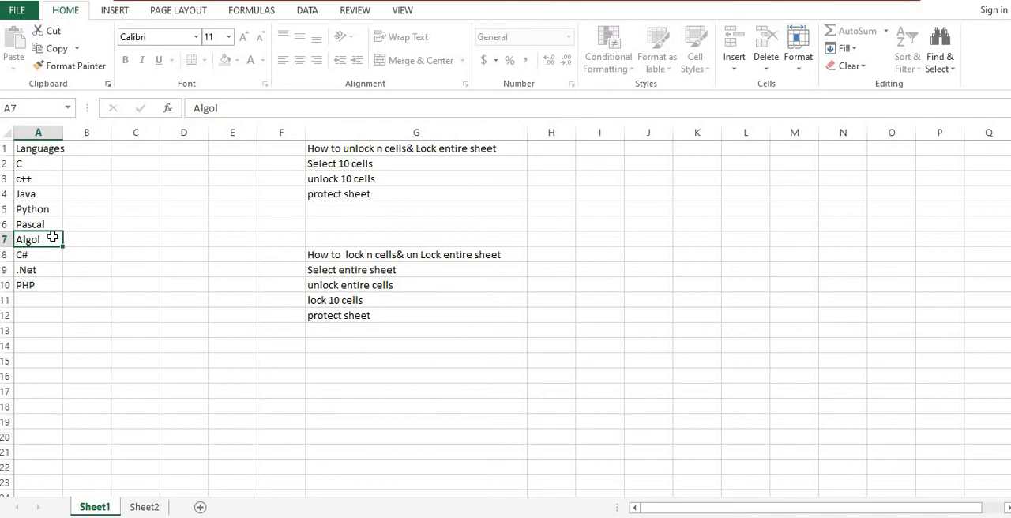
pyautogui.doubleClick(51, 242)
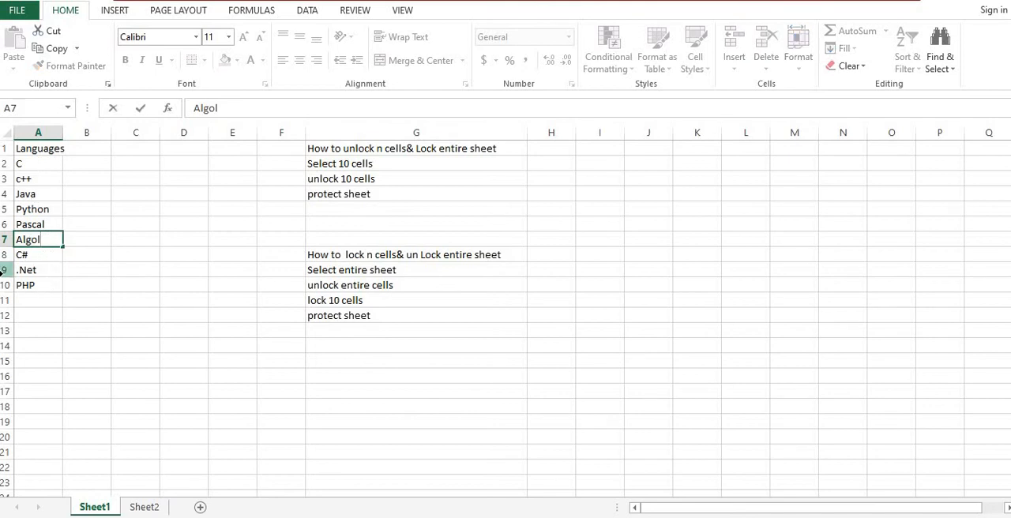
pyautogui.press('BackSpace')
pyautogui.press('BackSpace')
pyautogui.click(142, 370)
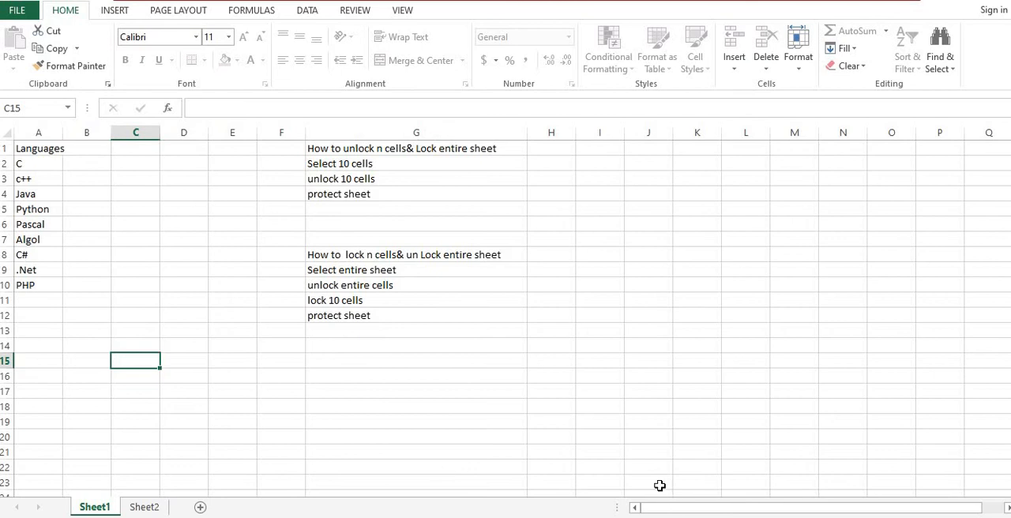
pyautogui.click(621, 434)
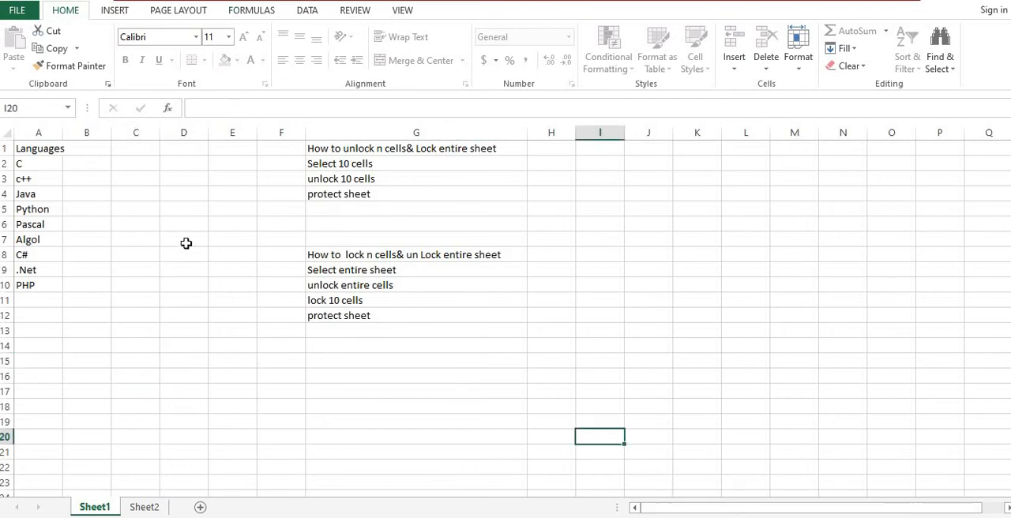
pyautogui.moveTo(24, 148); pyautogui.dragTo(31, 292)
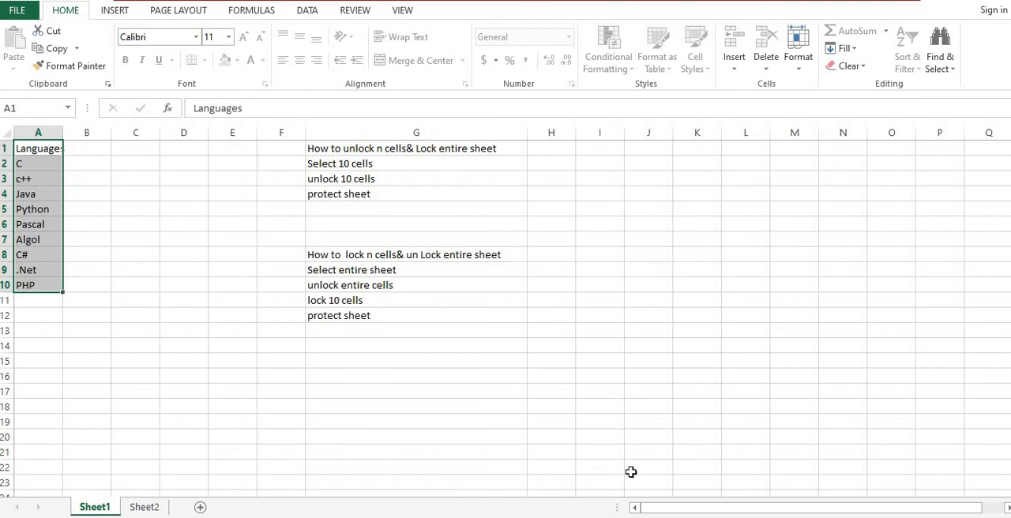
pyautogui.click(739, 362)
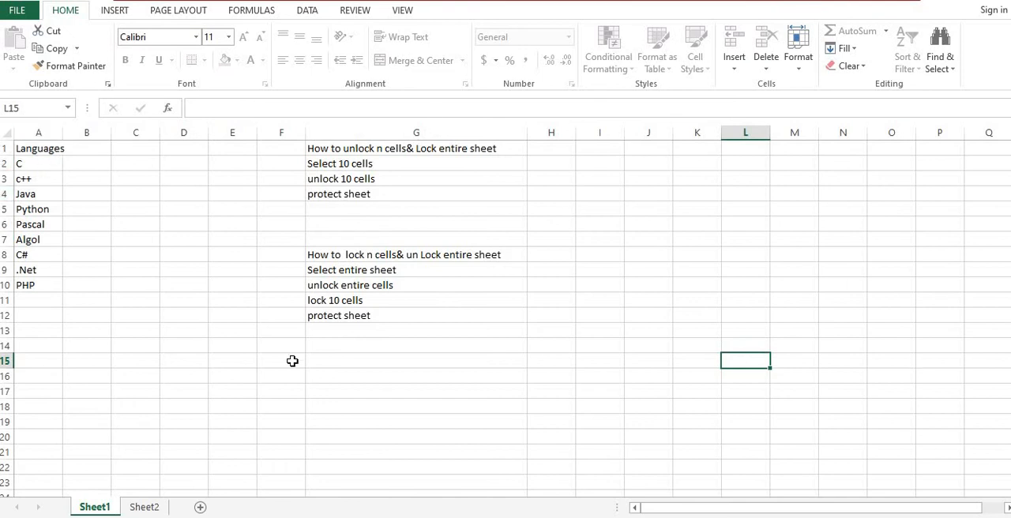
pyautogui.click(263, 378)
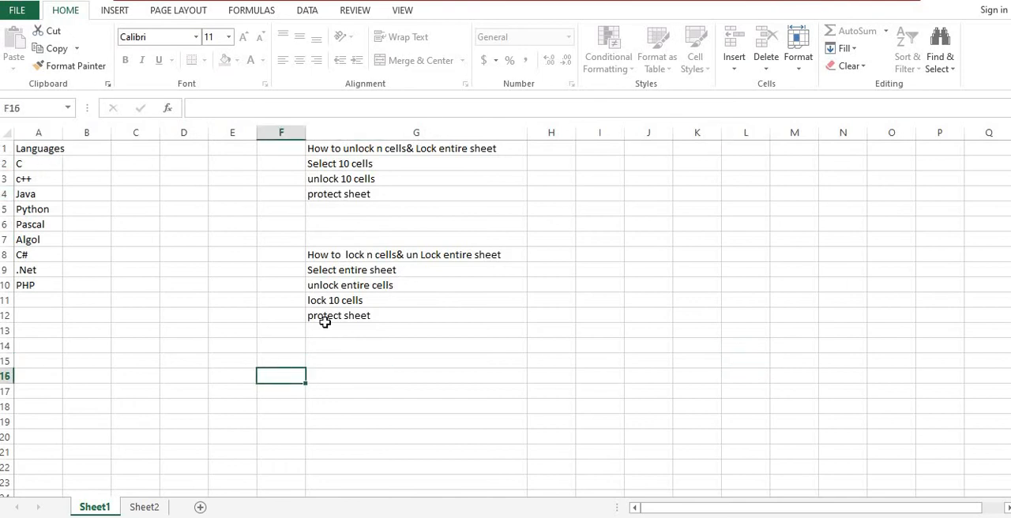
# Step: Select all cells of Sheet1 and try to reach their cell formatting while the sheet is protected
pyautogui.hotkey('ctrl', 'a')
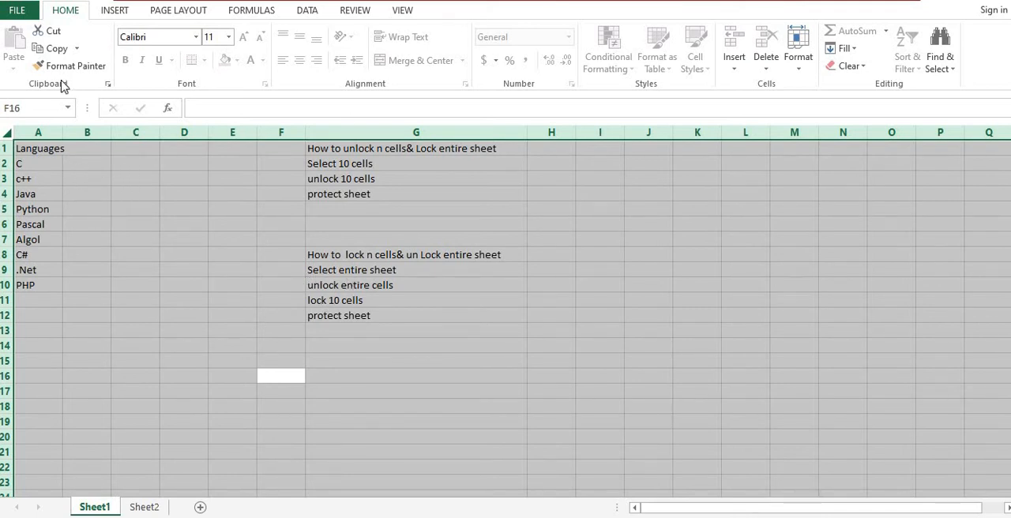
pyautogui.rightClick(147, 207)
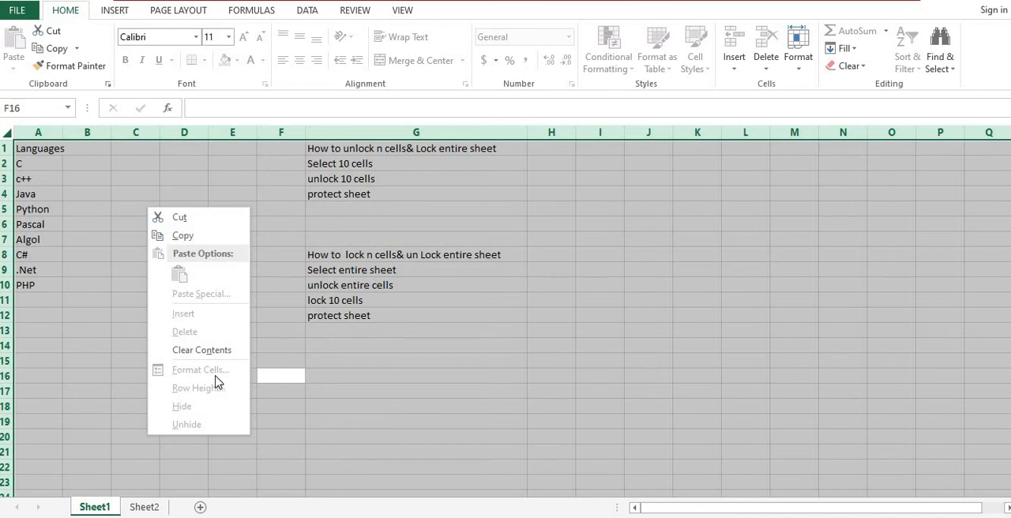
pyautogui.click(299, 369)
pyautogui.rightClick(297, 372)
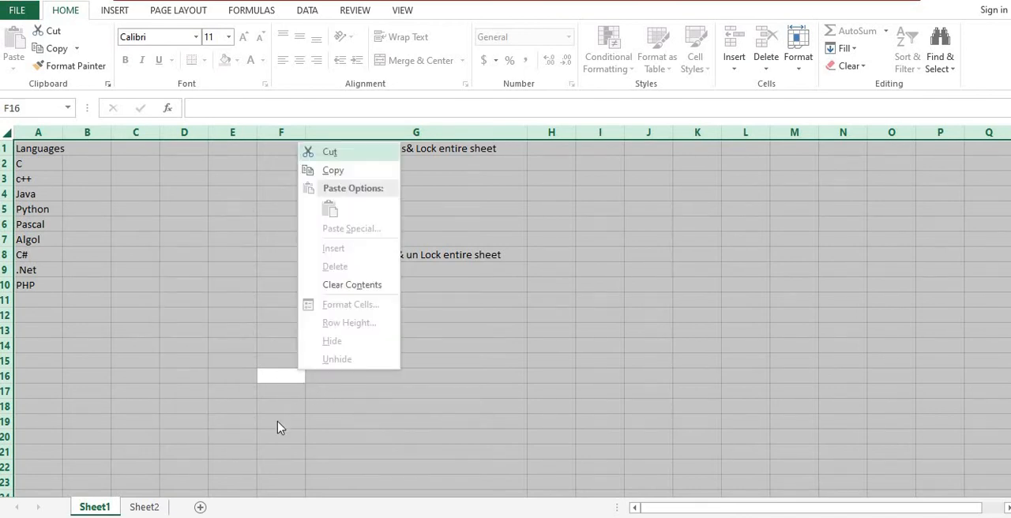
pyautogui.click(202, 413)
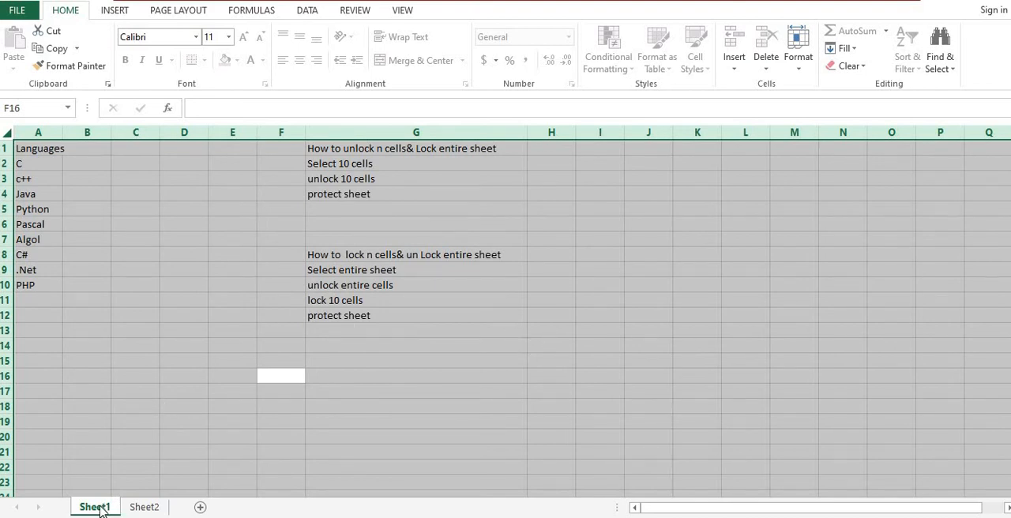
# Step: Unprotect Sheet1 by entering the sheet password
pyautogui.rightClick(99, 510)
pyautogui.click(196, 421)
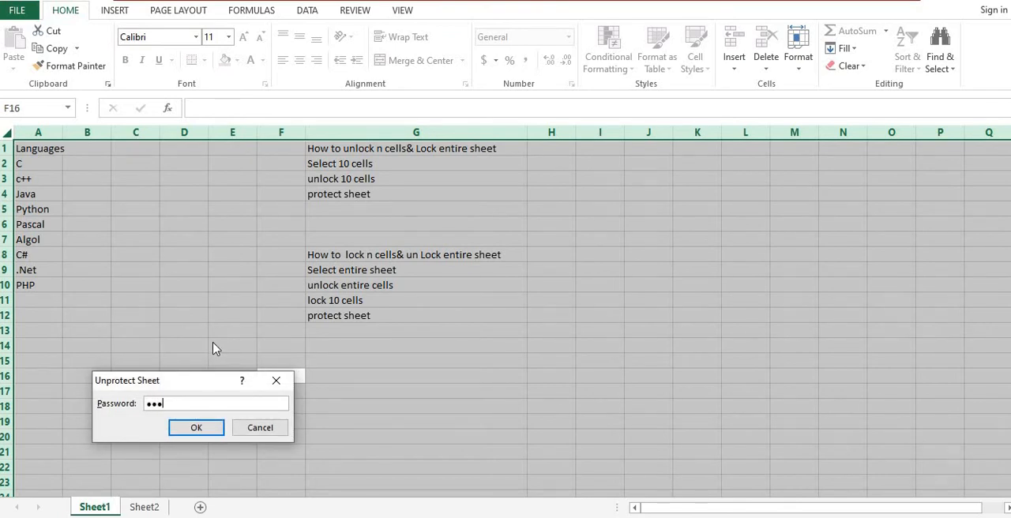
pyautogui.click(205, 431)
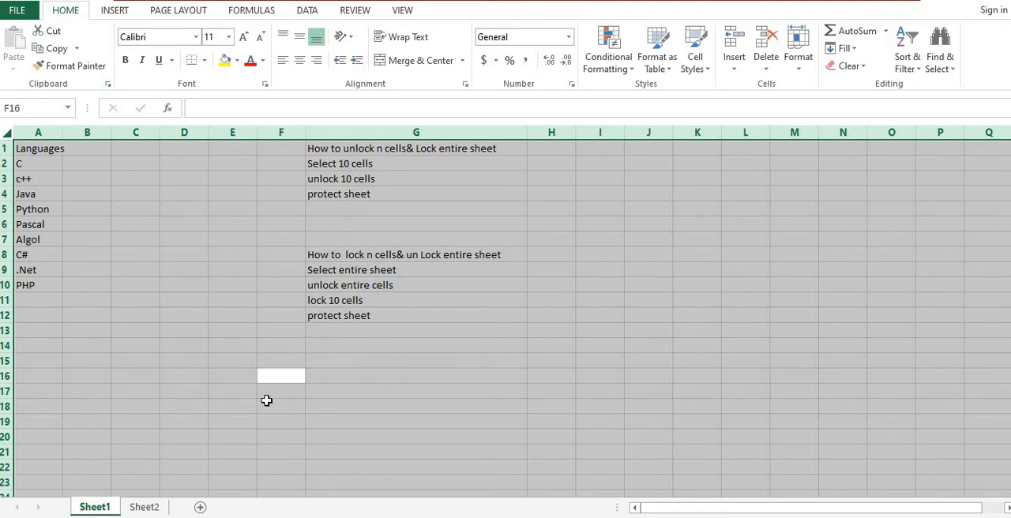
# Step: Unlock every cell of Sheet1 by turning off the Locked option in the protection format of the whole-sheet selection
pyautogui.rightClick(190, 285)
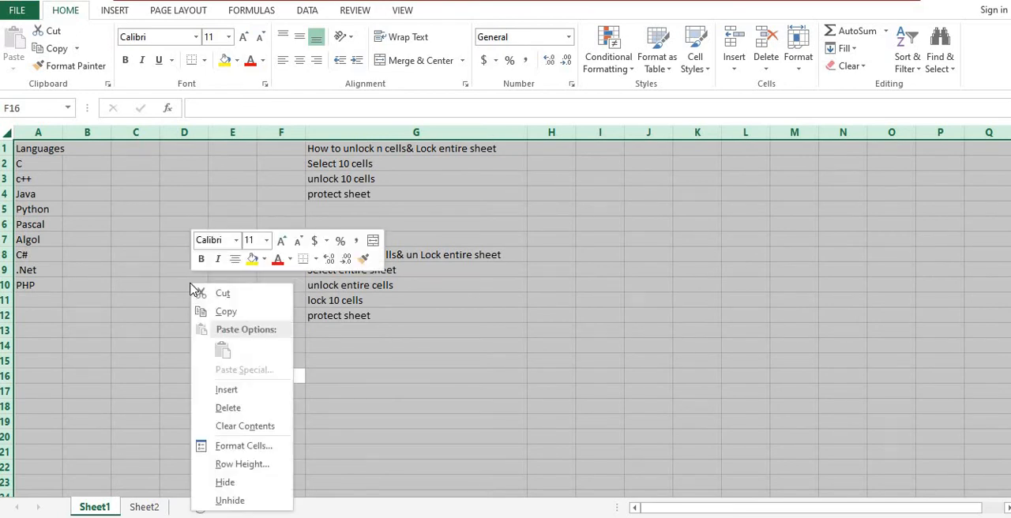
pyautogui.click(213, 445)
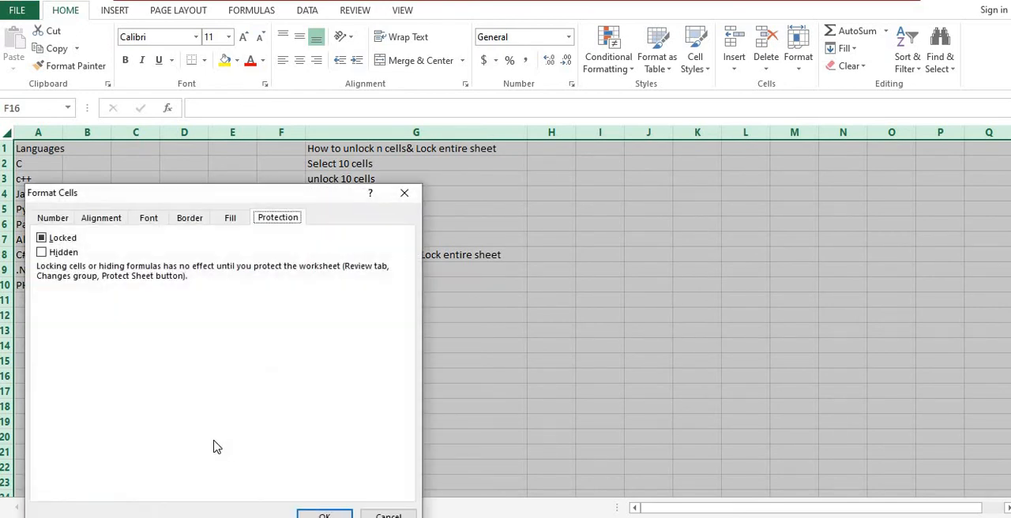
pyautogui.moveTo(237, 198); pyautogui.dragTo(770, 79)
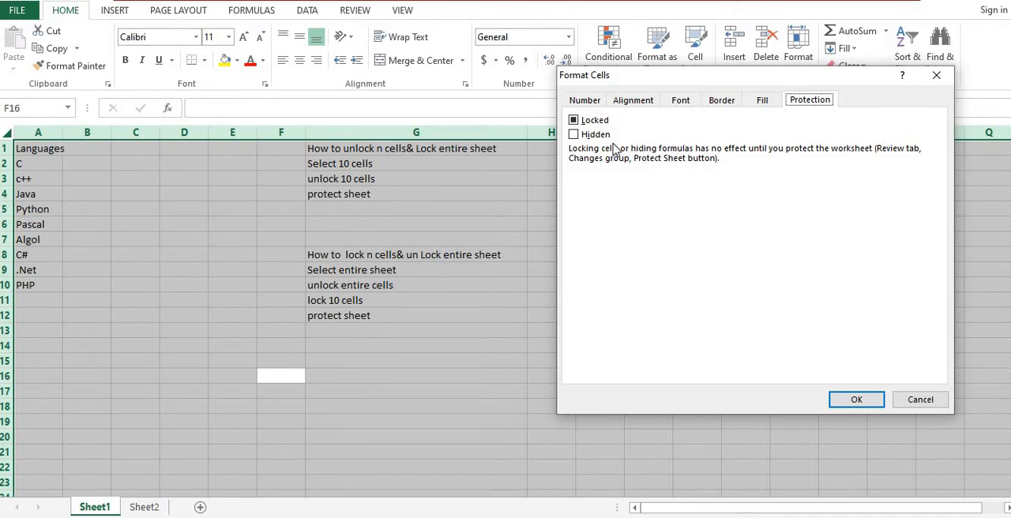
pyautogui.click(575, 120)
pyautogui.click(574, 120)
pyautogui.click(859, 401)
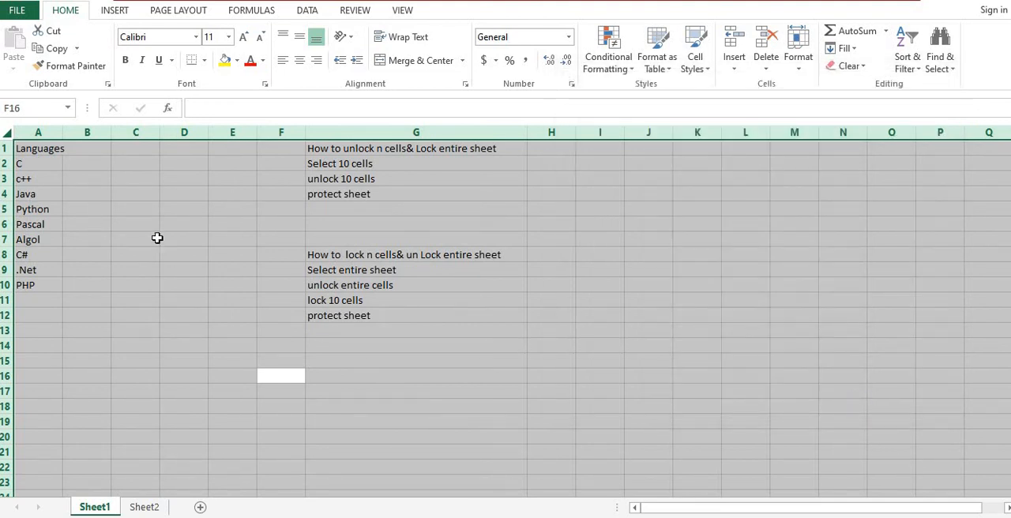
# Step: Lock only the language list cells A1:A10 by turning on the Locked option in their protection format
pyautogui.click(177, 313)
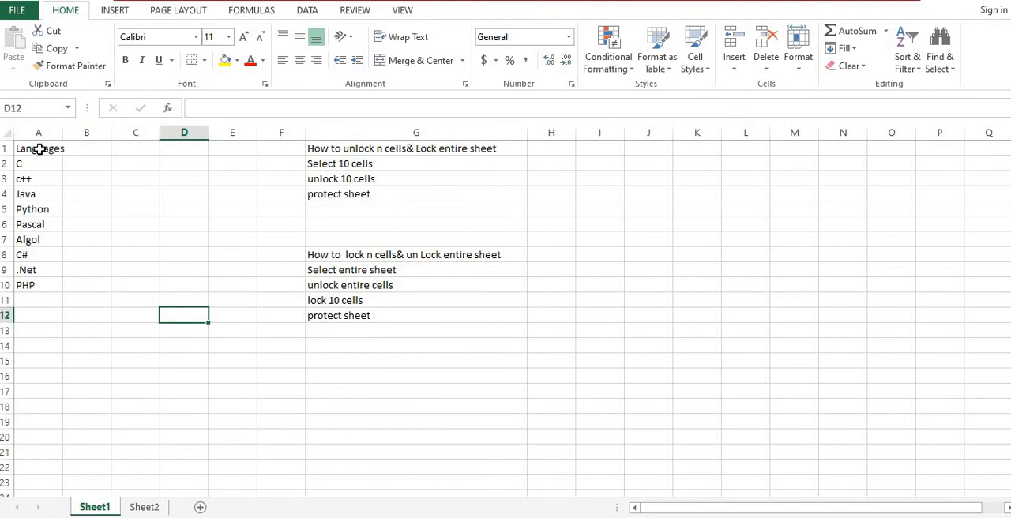
pyautogui.moveTo(39, 147); pyautogui.dragTo(26, 286)
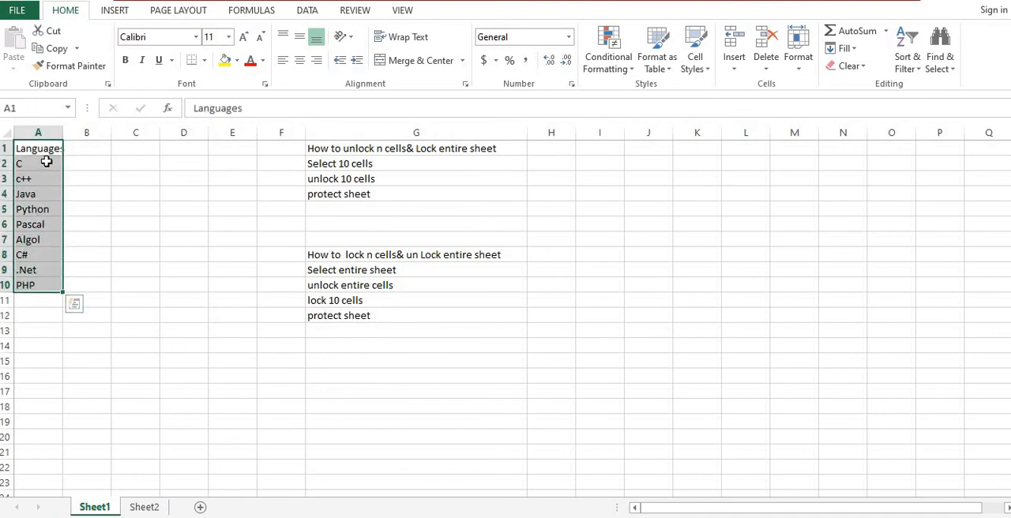
pyautogui.rightClick(52, 164)
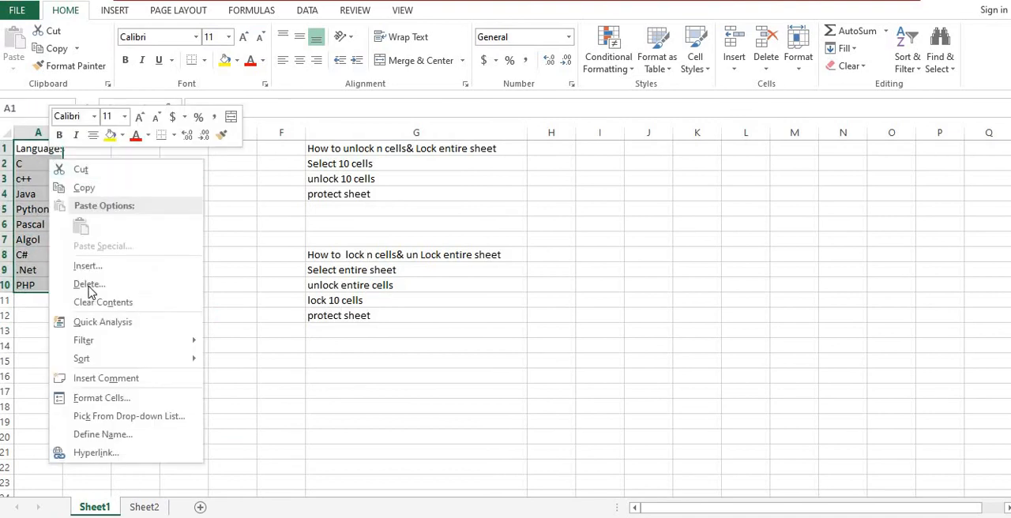
pyautogui.click(103, 397)
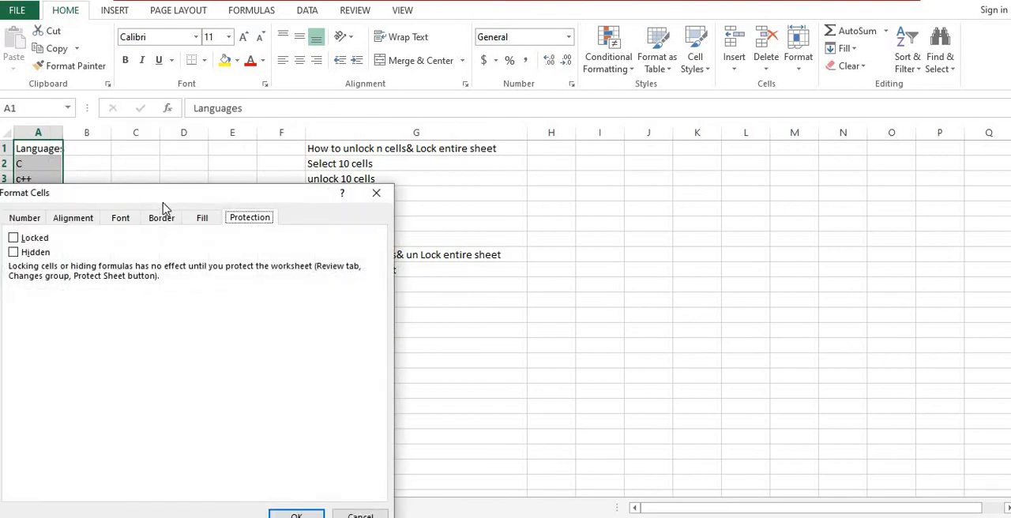
pyautogui.moveTo(190, 191); pyautogui.dragTo(776, 115)
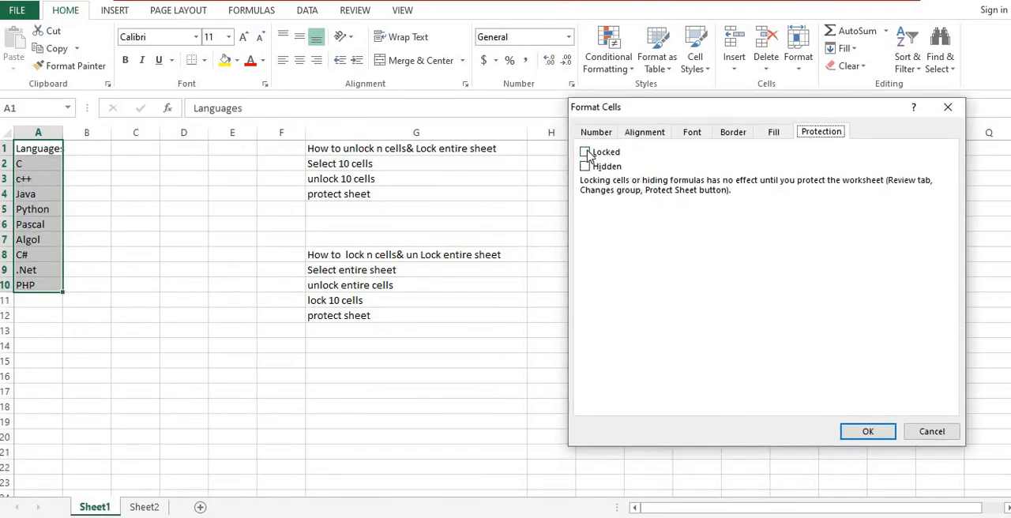
pyautogui.click(585, 152)
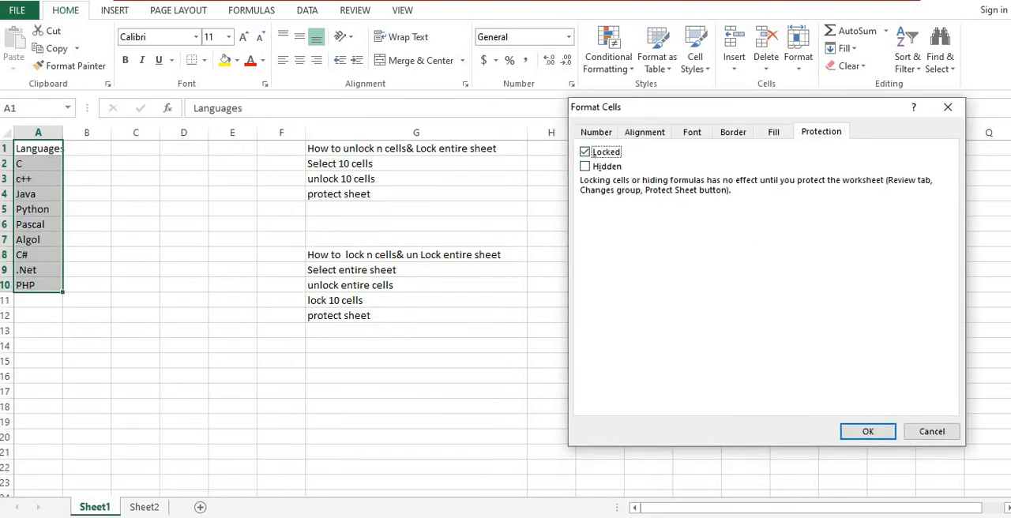
pyautogui.click(869, 433)
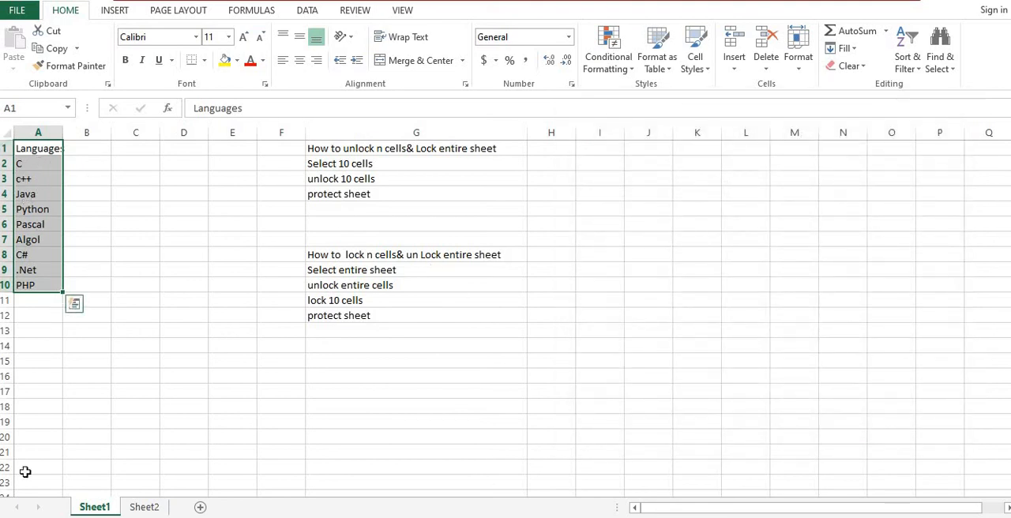
# Step: Protect Sheet1 with a password, allowing users to select locked and unlocked cells, and re-enter the password to confirm
pyautogui.rightClick(112, 508)
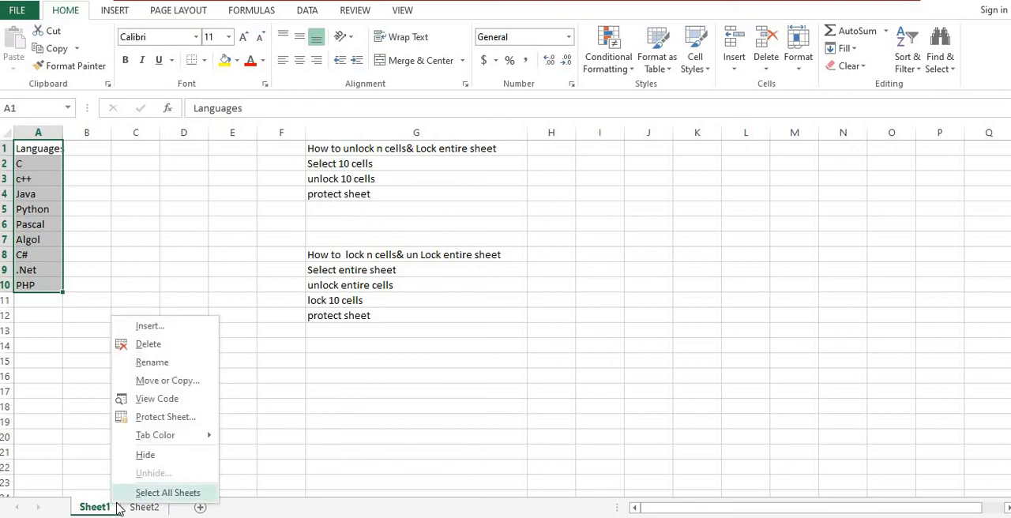
pyautogui.click(168, 423)
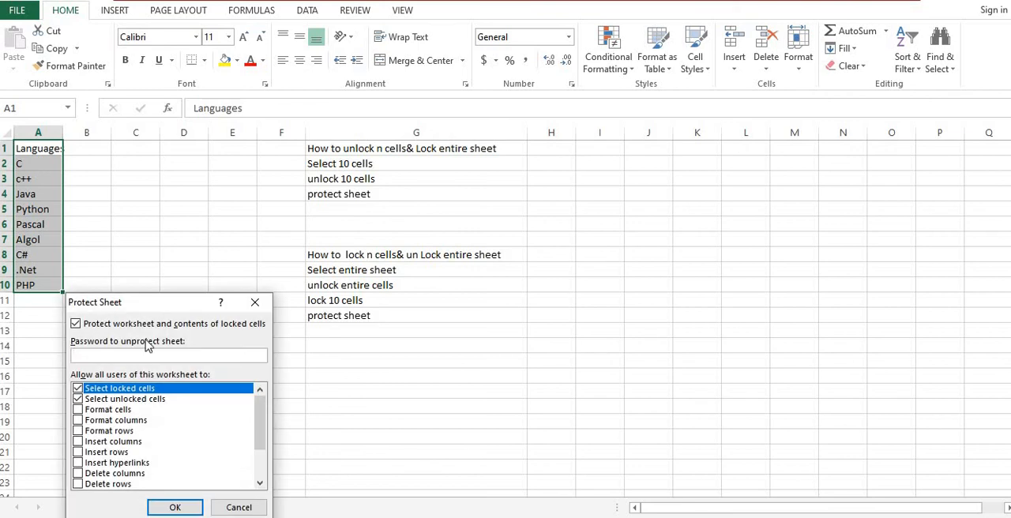
pyautogui.moveTo(165, 307); pyautogui.dragTo(641, 122)
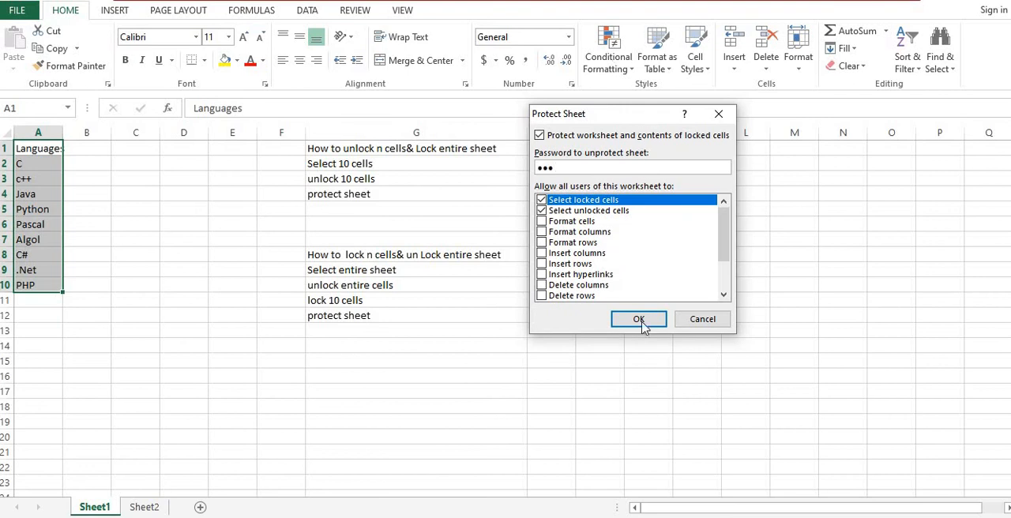
pyautogui.click(642, 322)
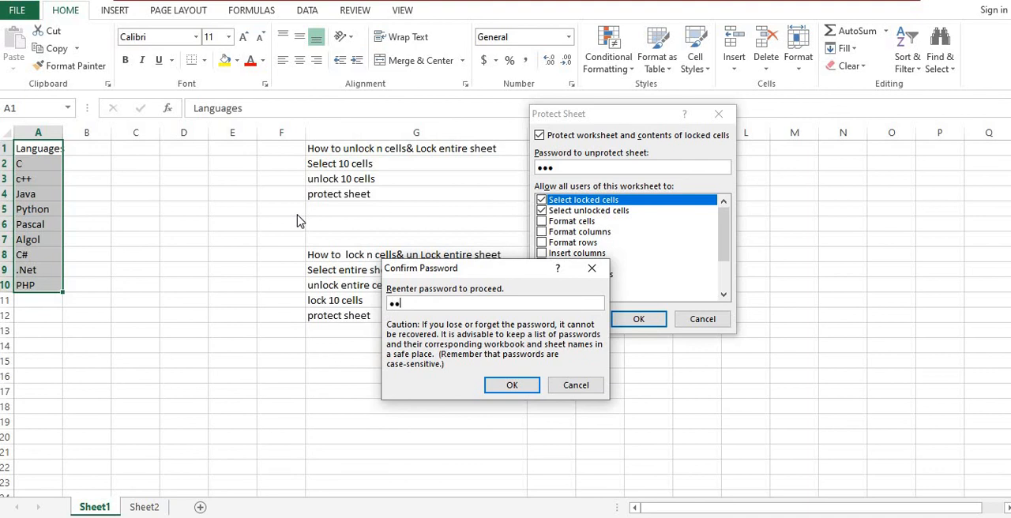
pyautogui.click(514, 385)
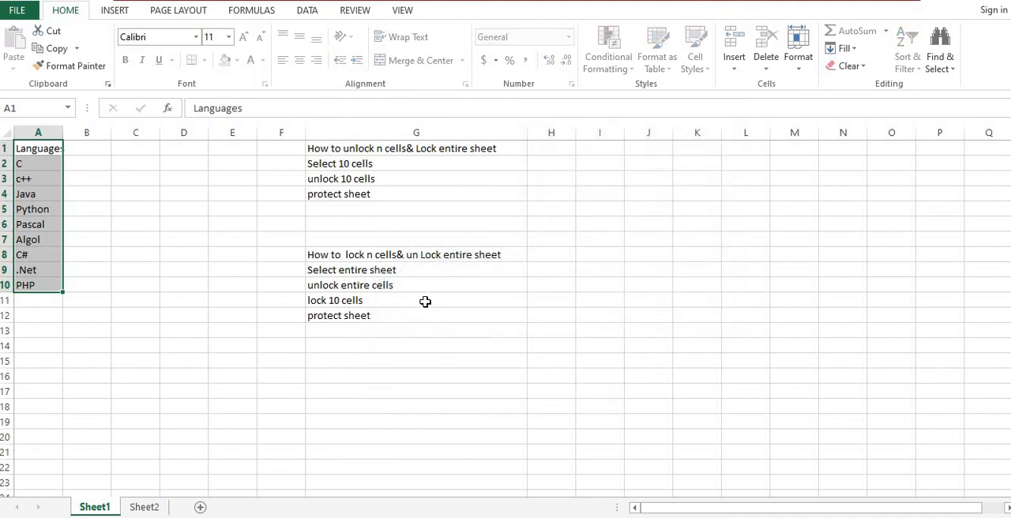
# Step: Test editing outside the locked list by entering "gjkl;;" in the empty cell D9
pyautogui.click(185, 234)
pyautogui.click(139, 260)
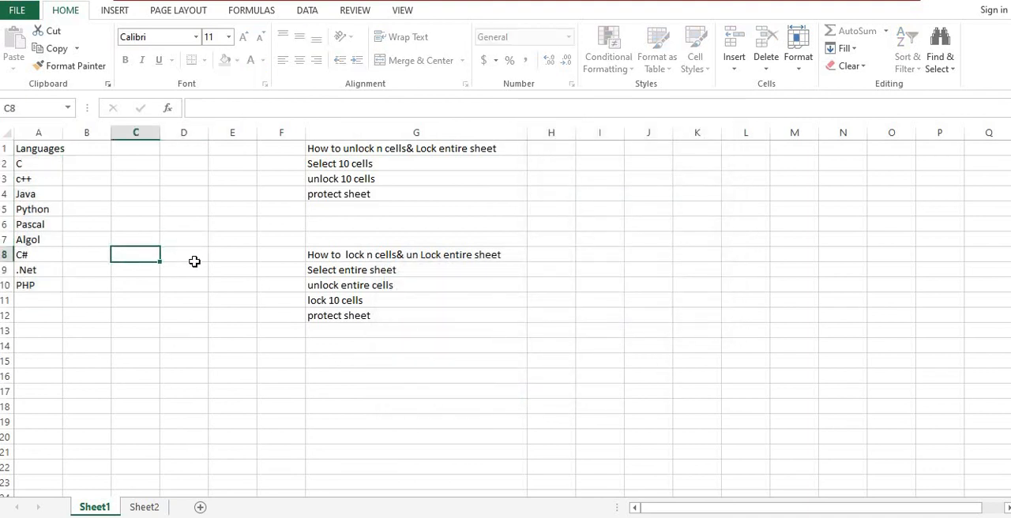
pyautogui.click(201, 272)
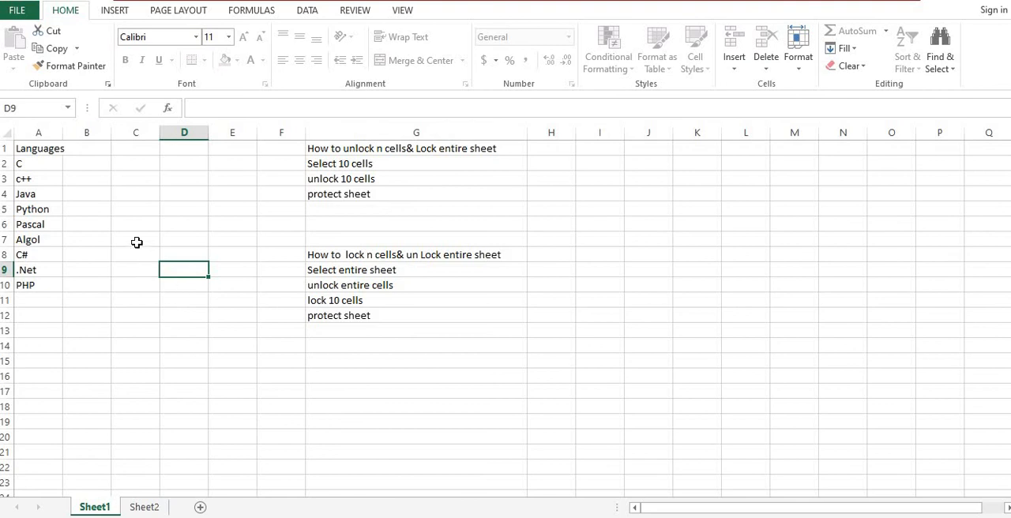
pyautogui.write('gjkl;;')
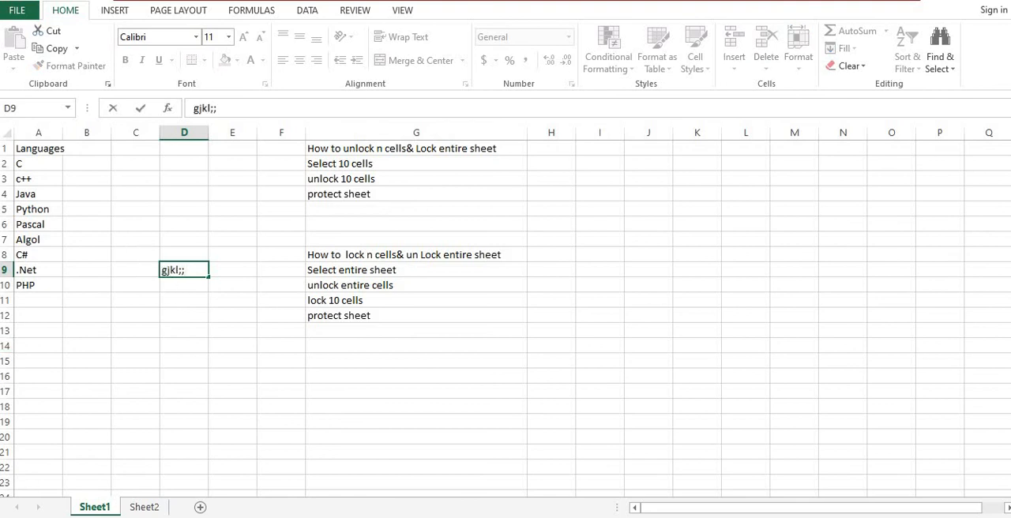
# Step: Try to overwrite the locked C# entry in cell A8 and dismiss the resulting alert
pyautogui.click(30, 256)
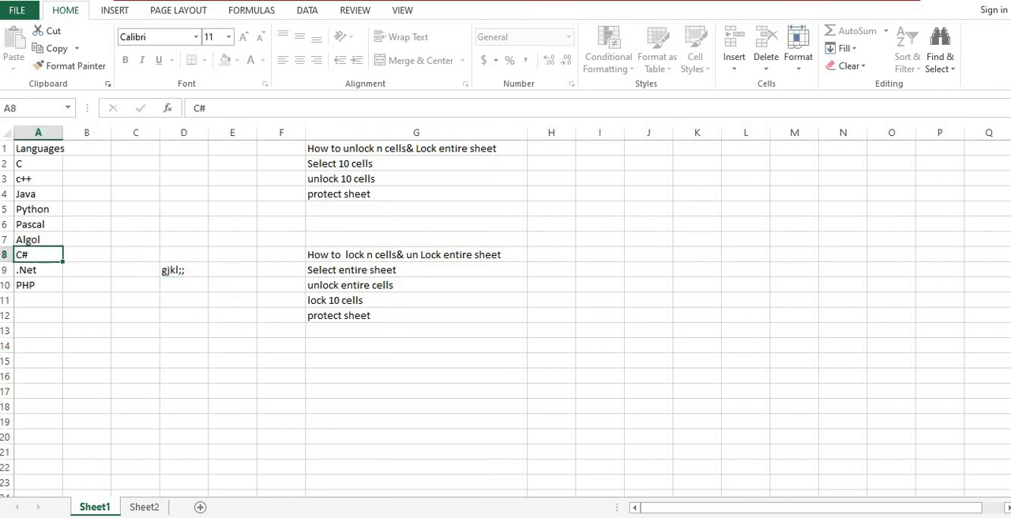
pyautogui.press('g')
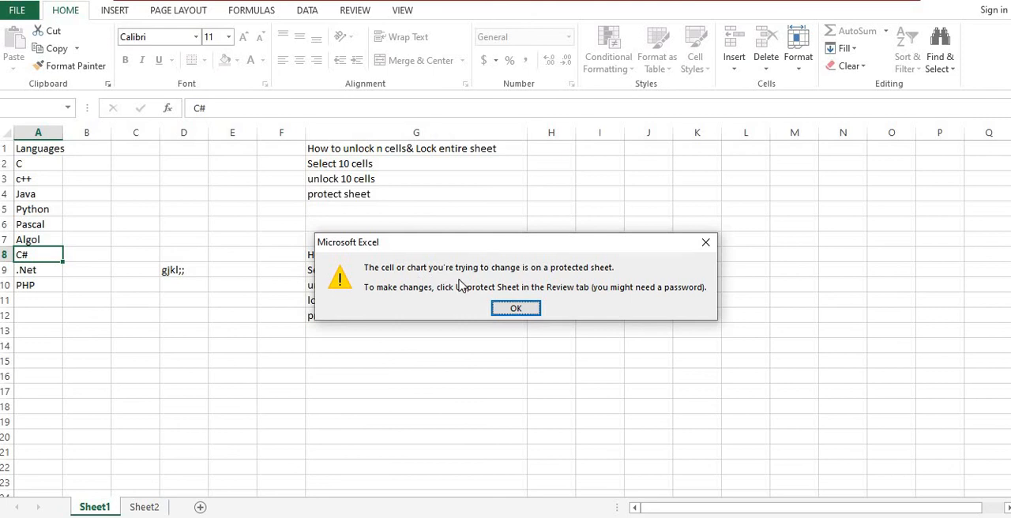
pyautogui.click(521, 308)
pyautogui.click(71, 316)
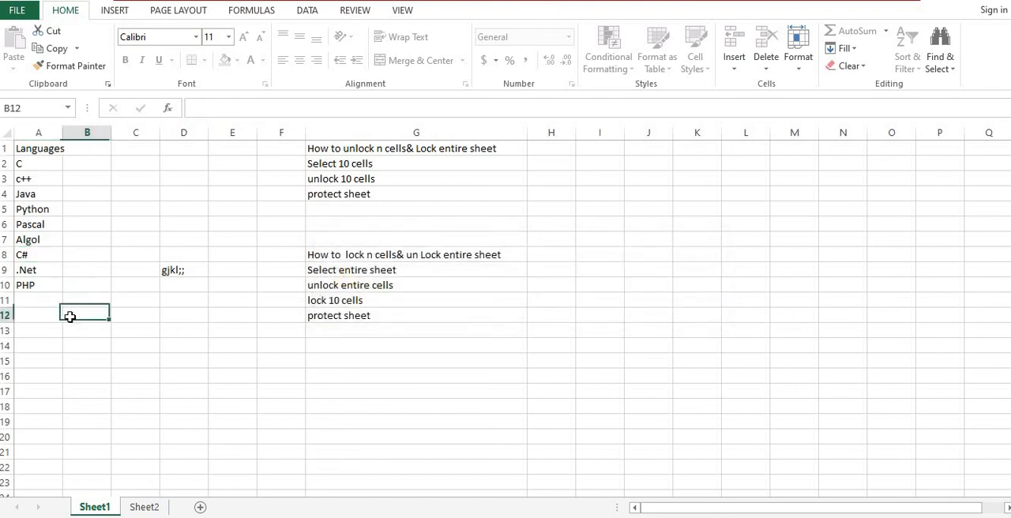
pyautogui.moveTo(22, 151); pyautogui.dragTo(31, 285)
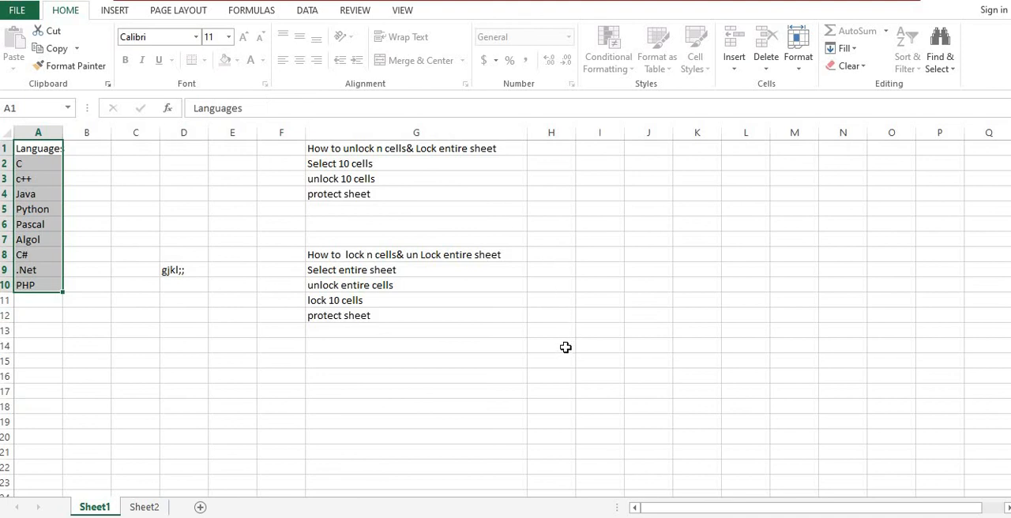
pyautogui.click(220, 404)
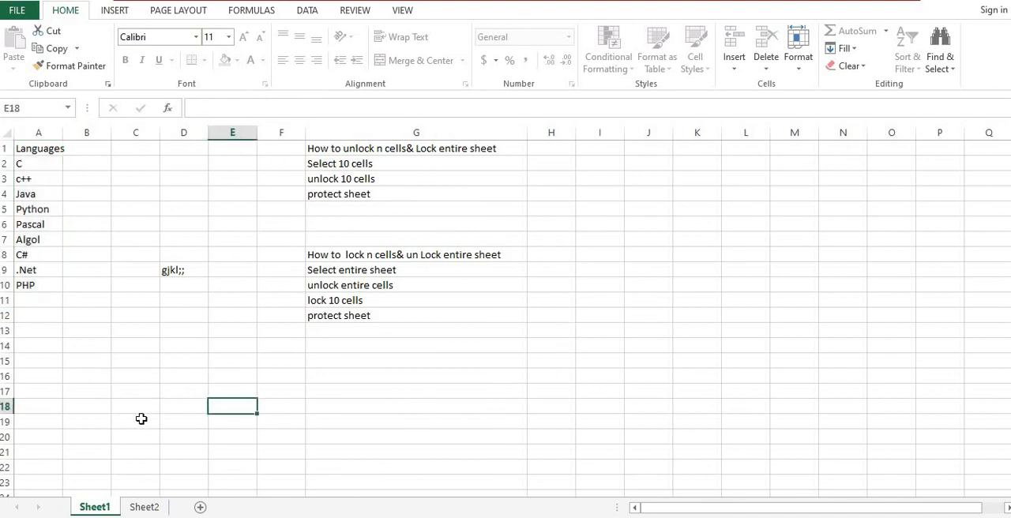